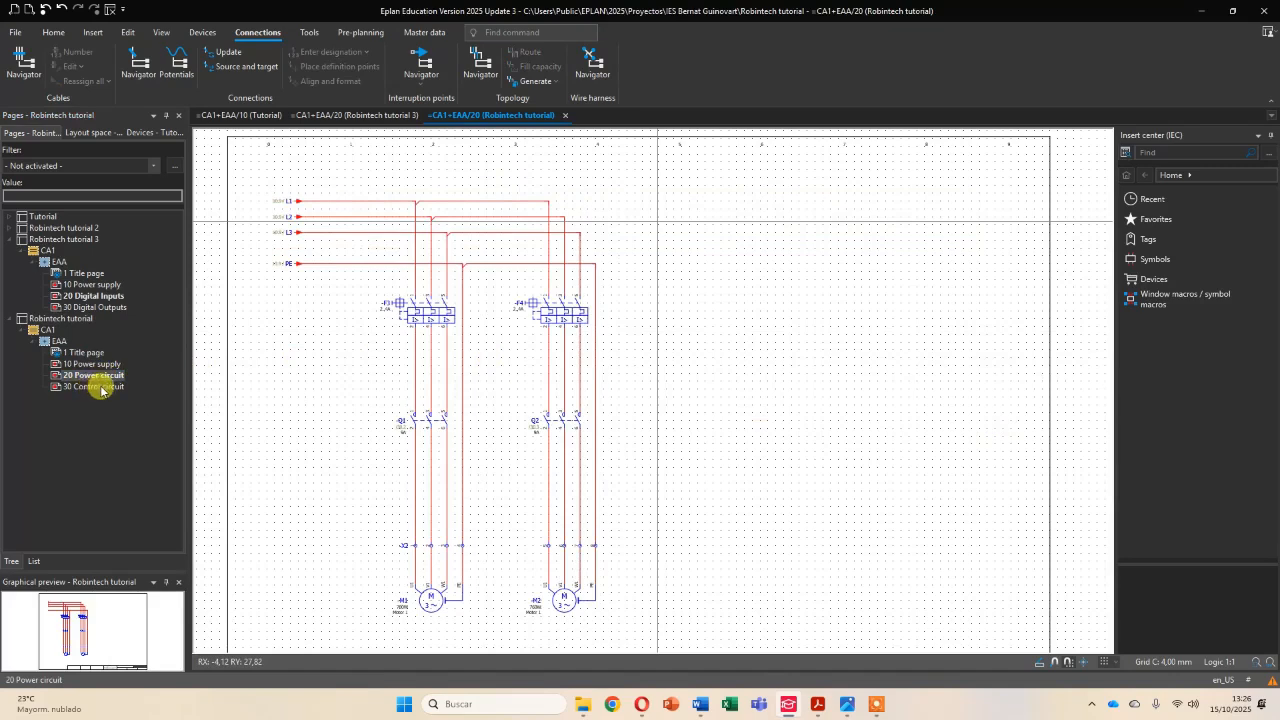
# - Look through the Robintech tutorial schematic pages and examine the incoming lines and terminal strip X1 on page 10 Power supply
pyautogui.click(88, 364)
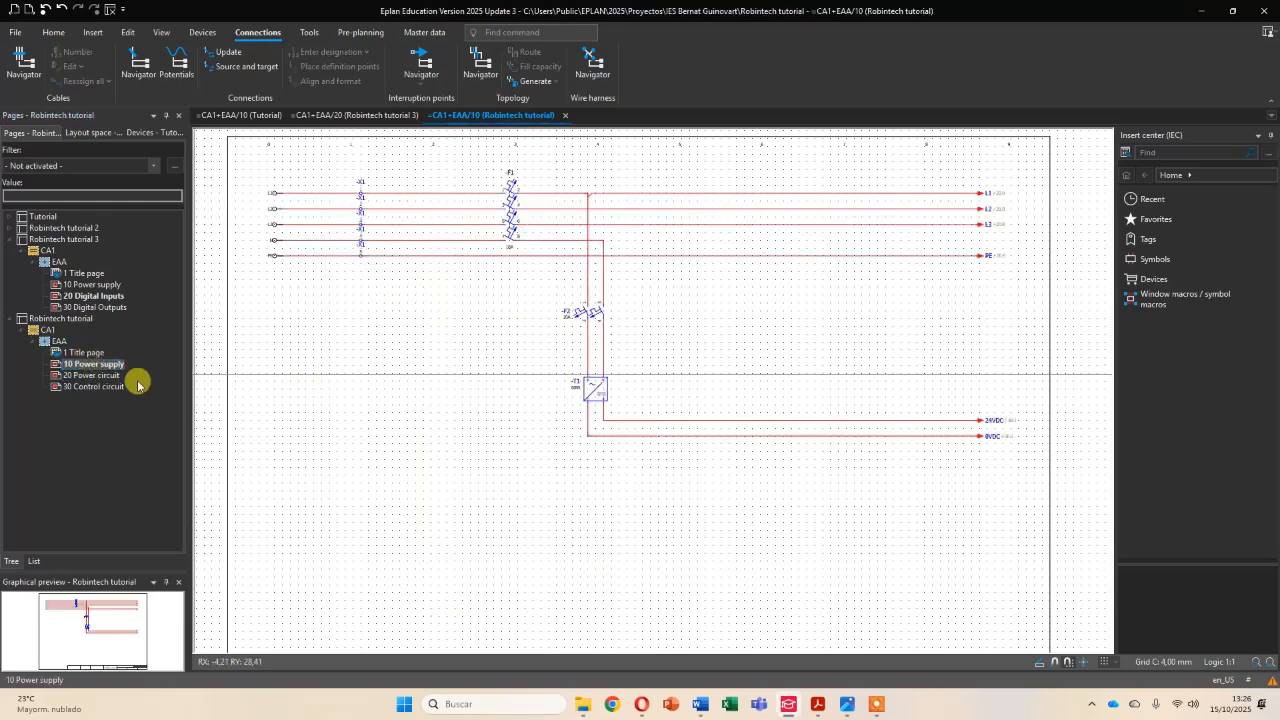
pyautogui.click(112, 376)
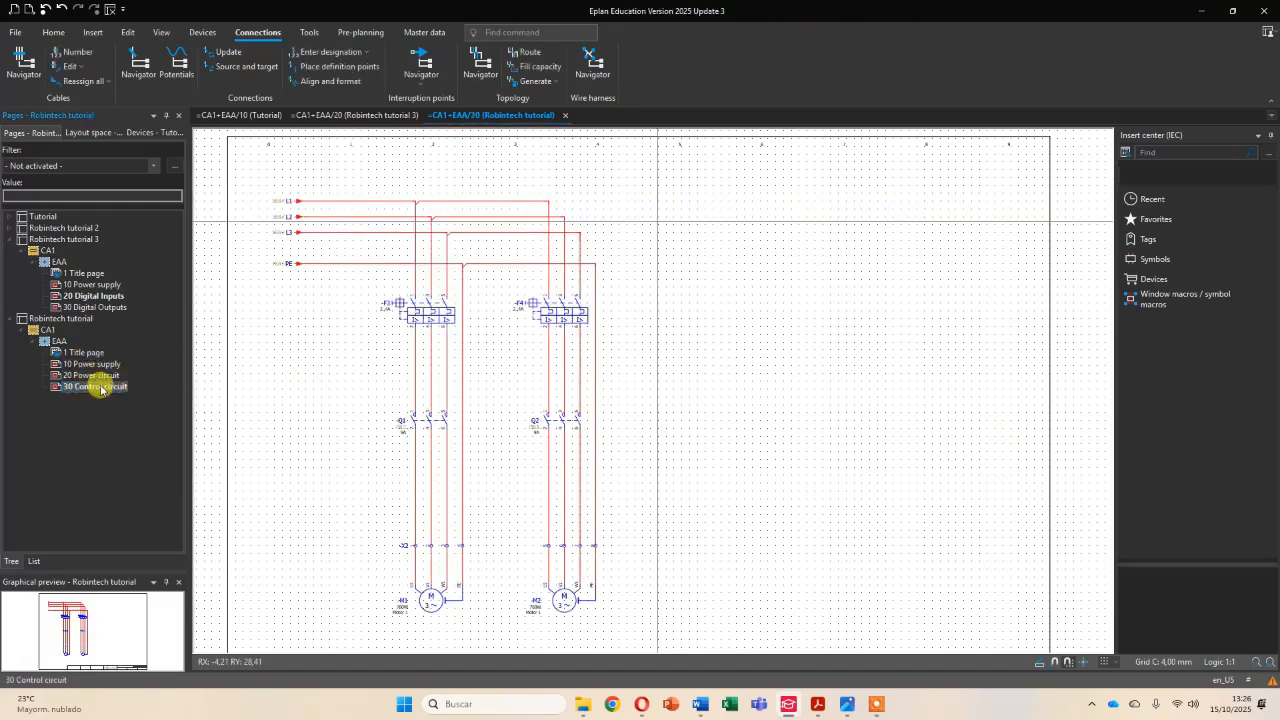
pyautogui.click(108, 386)
pyautogui.click(95, 365)
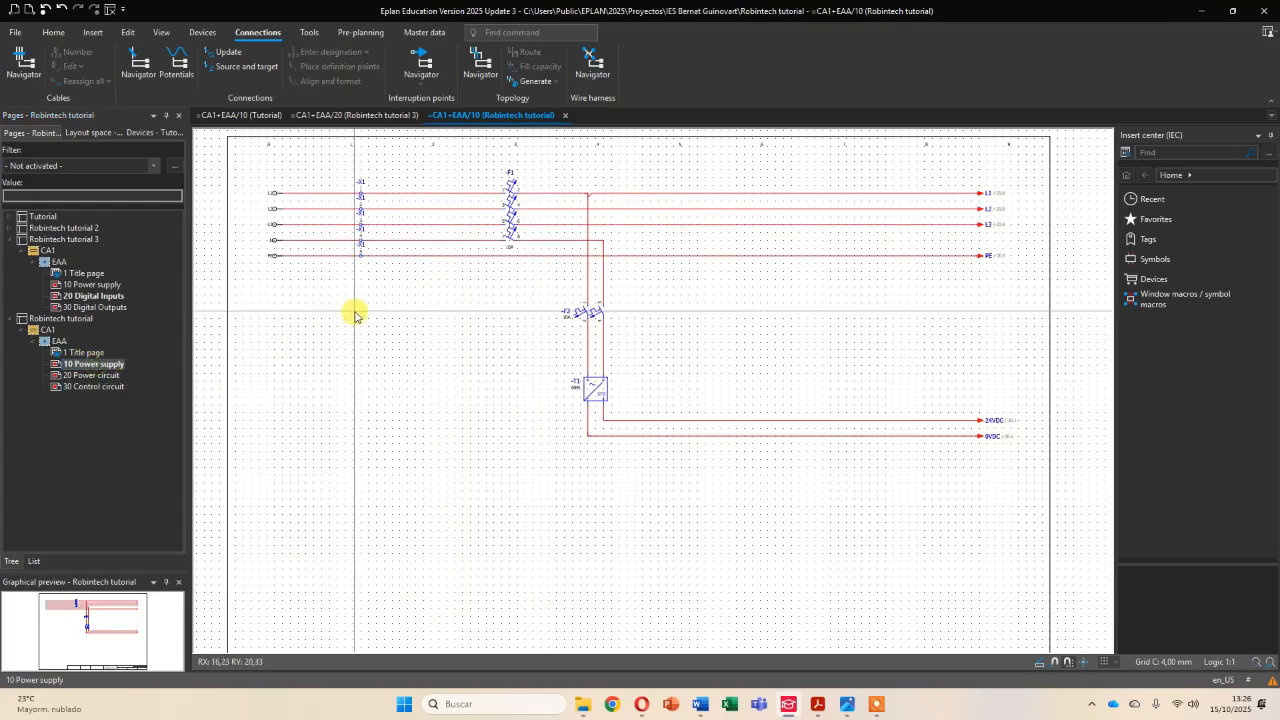
pyautogui.scroll(2, 325, 255)
pyautogui.moveTo(325, 254); pyautogui.dragTo(353, 333, button='middle')
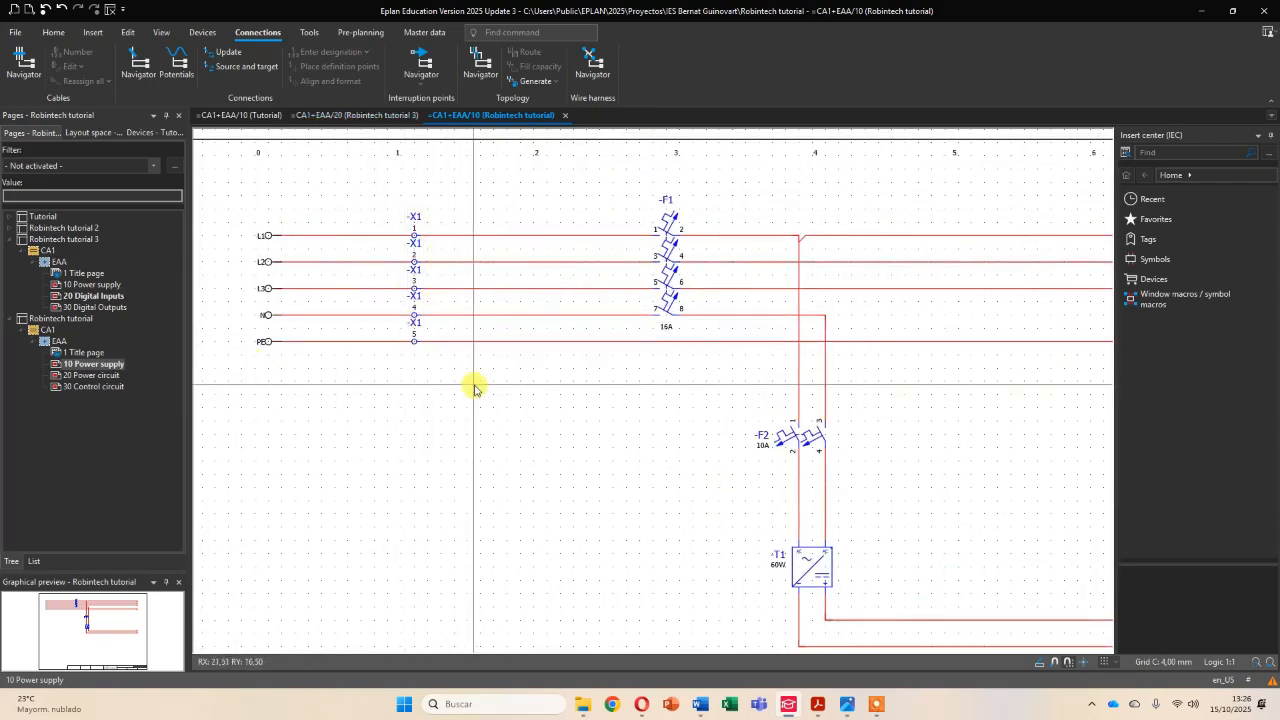
pyautogui.scroll(-2, 474, 388)
pyautogui.scroll(1, 450, 365)
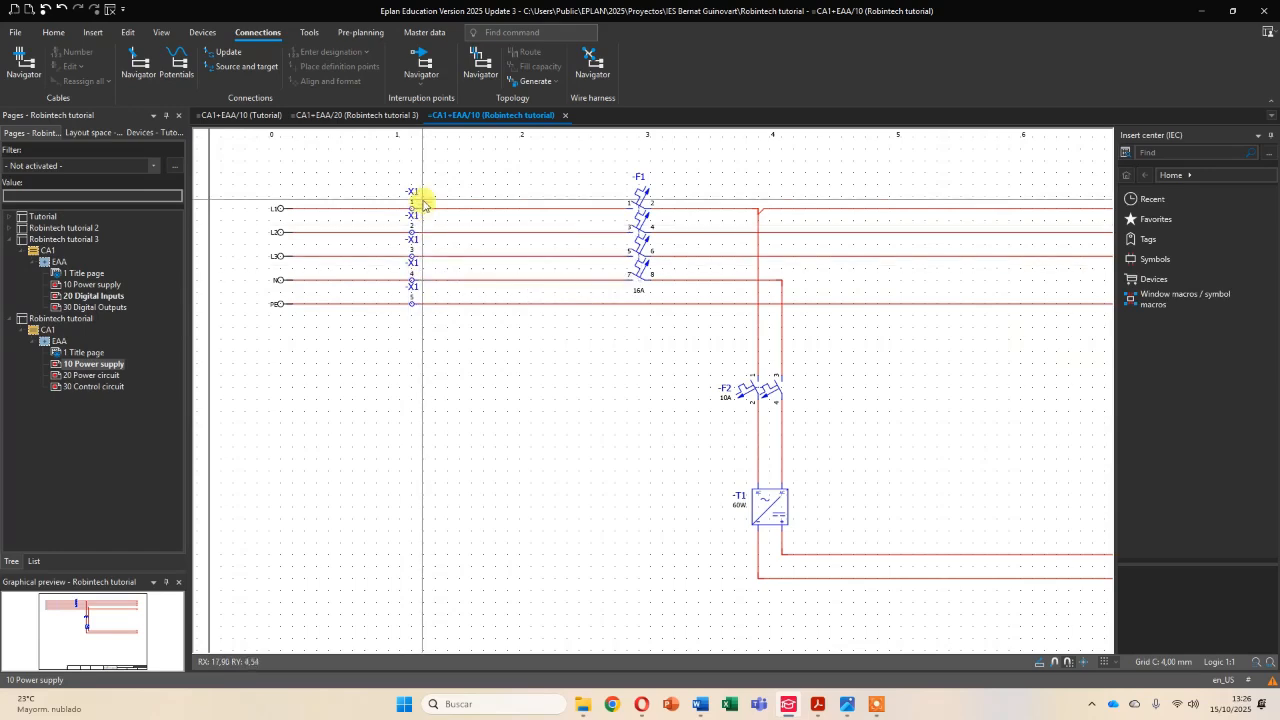
# - Examine the wiring between terminal strip X2 and motors M1 and M2 on page 20 Power circuit
pyautogui.click(84, 376)
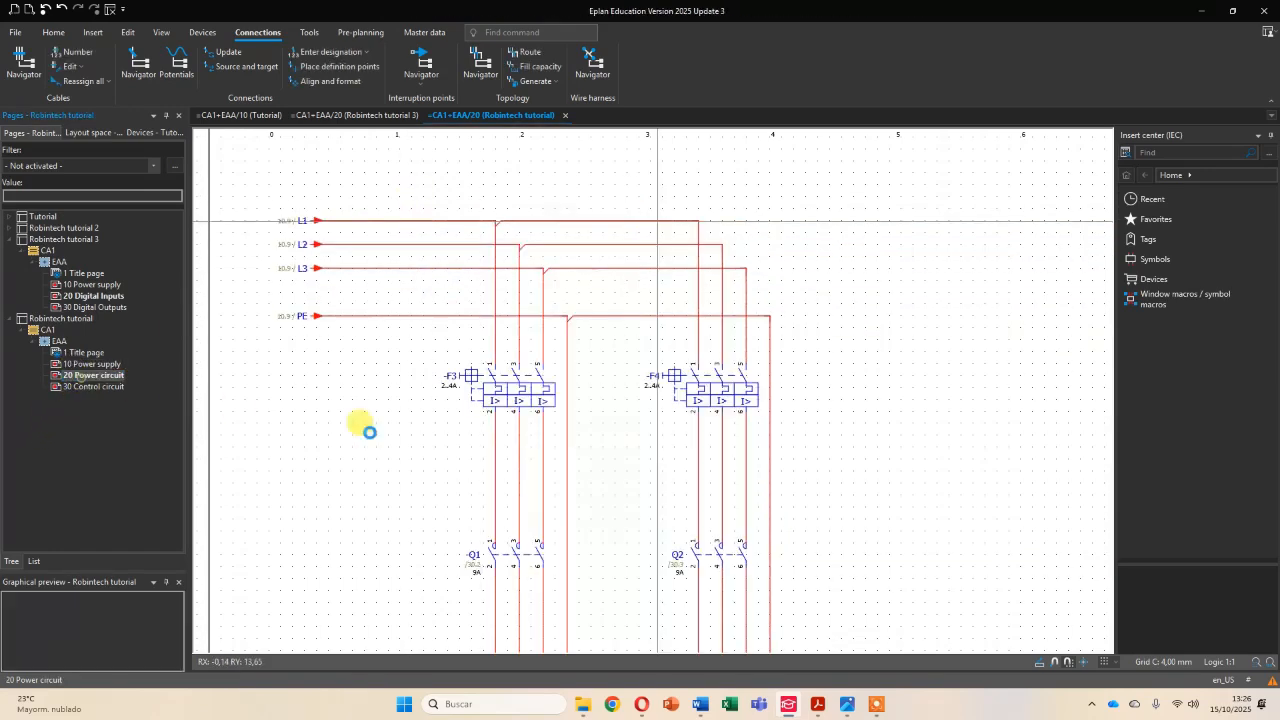
pyautogui.scroll(-5, 489, 470)
pyautogui.scroll(-2, 543, 509)
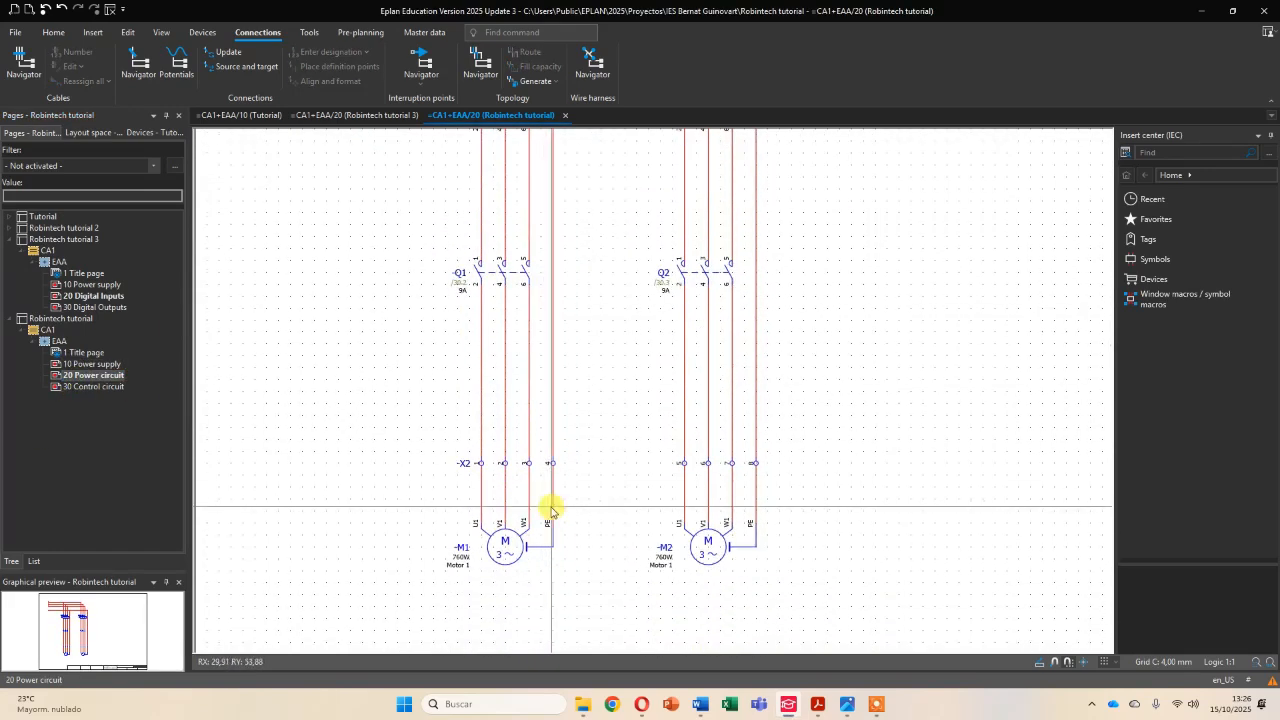
pyautogui.keyDown('ctrl'); pyautogui.scroll(2, 514, 529); pyautogui.keyUp('ctrl')
pyautogui.scroll(-1, 522, 450)
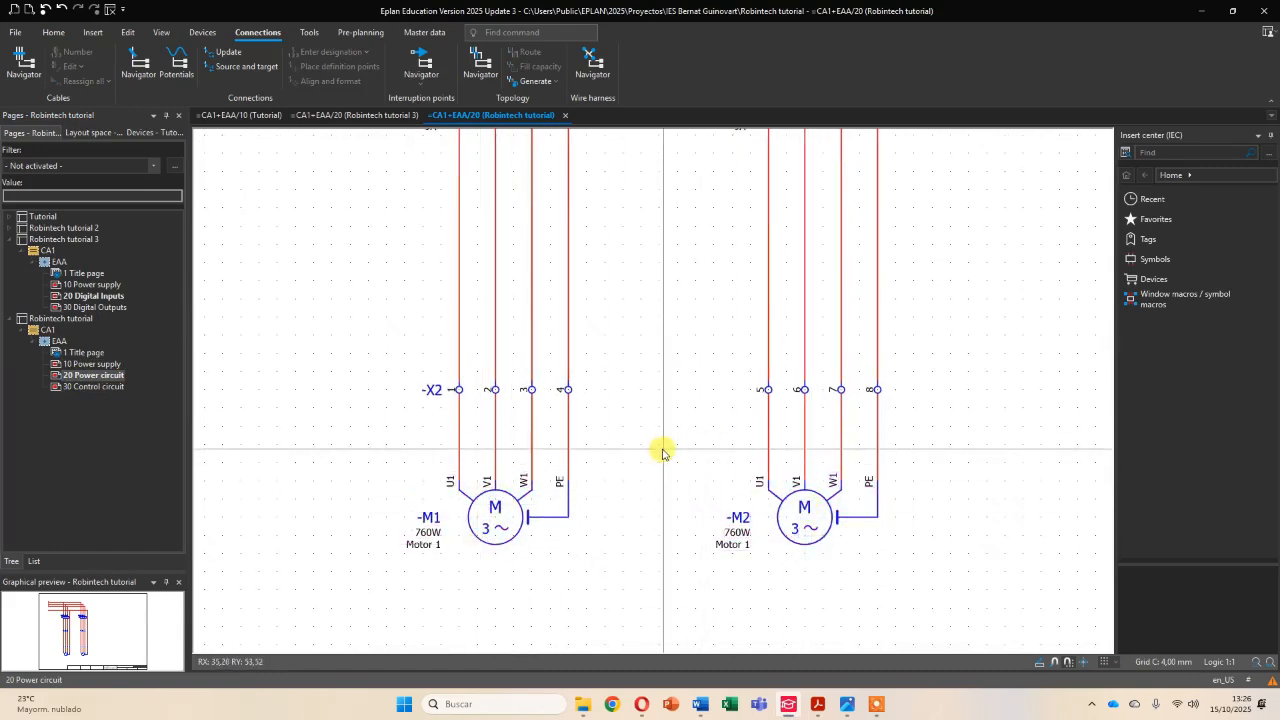
pyautogui.keyDown('ctrl'); pyautogui.scroll(-3, 606, 397); pyautogui.keyUp('ctrl')
pyautogui.scroll(1, 620, 365)
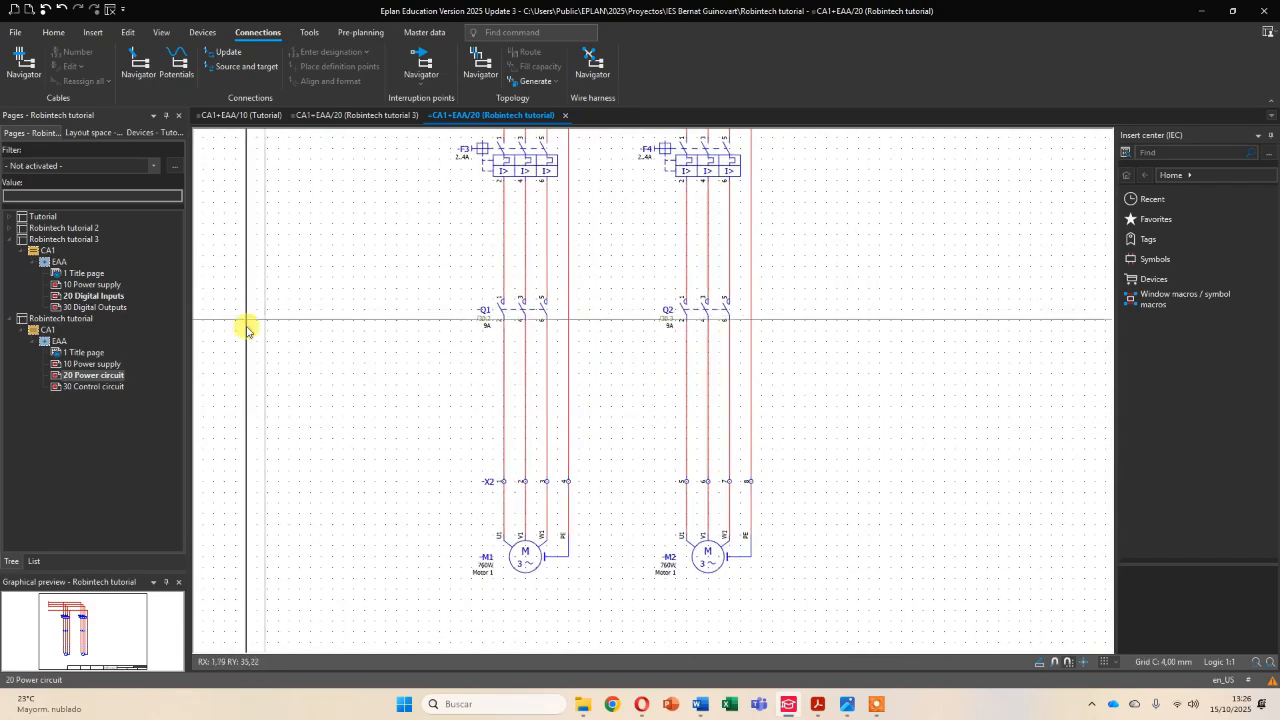
# - On page 10 Power supply, draw a cable definition across L1, L2, L3, N and PE between the incoming supply and terminals X1
pyautogui.click(93, 364)
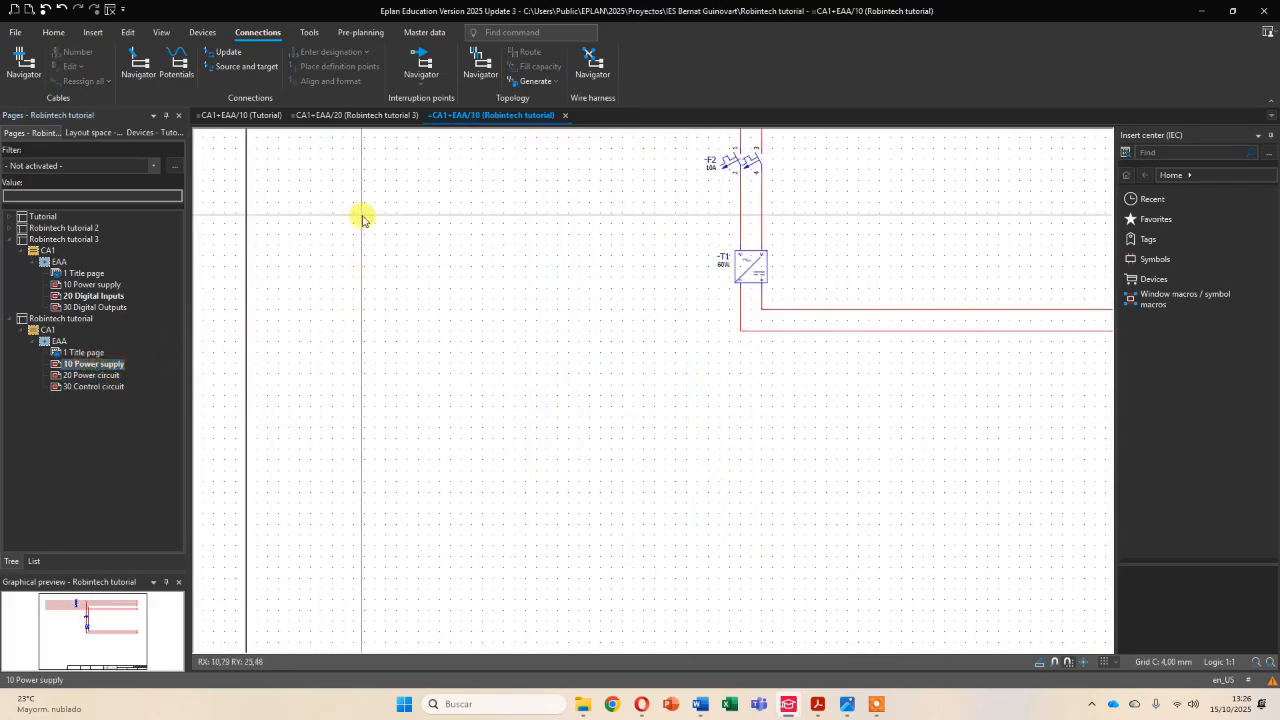
pyautogui.moveTo(440, 211); pyautogui.dragTo(407, 405, button='middle')
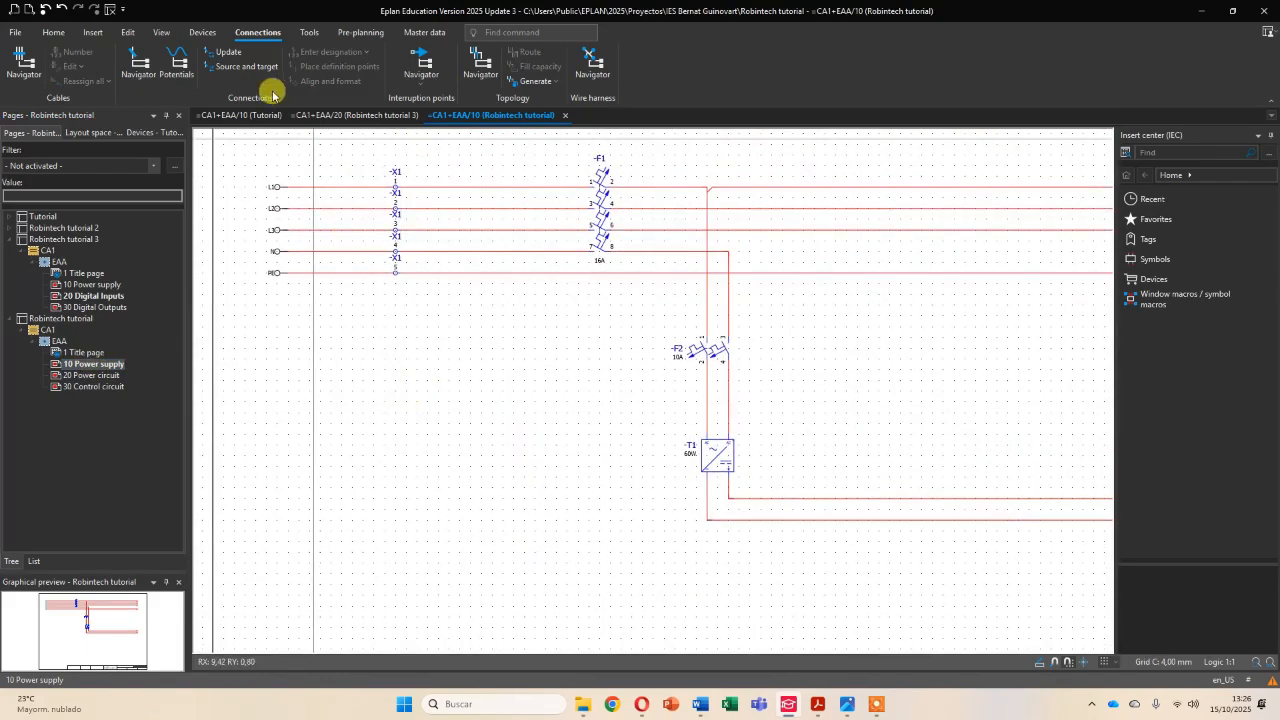
pyautogui.click(93, 33)
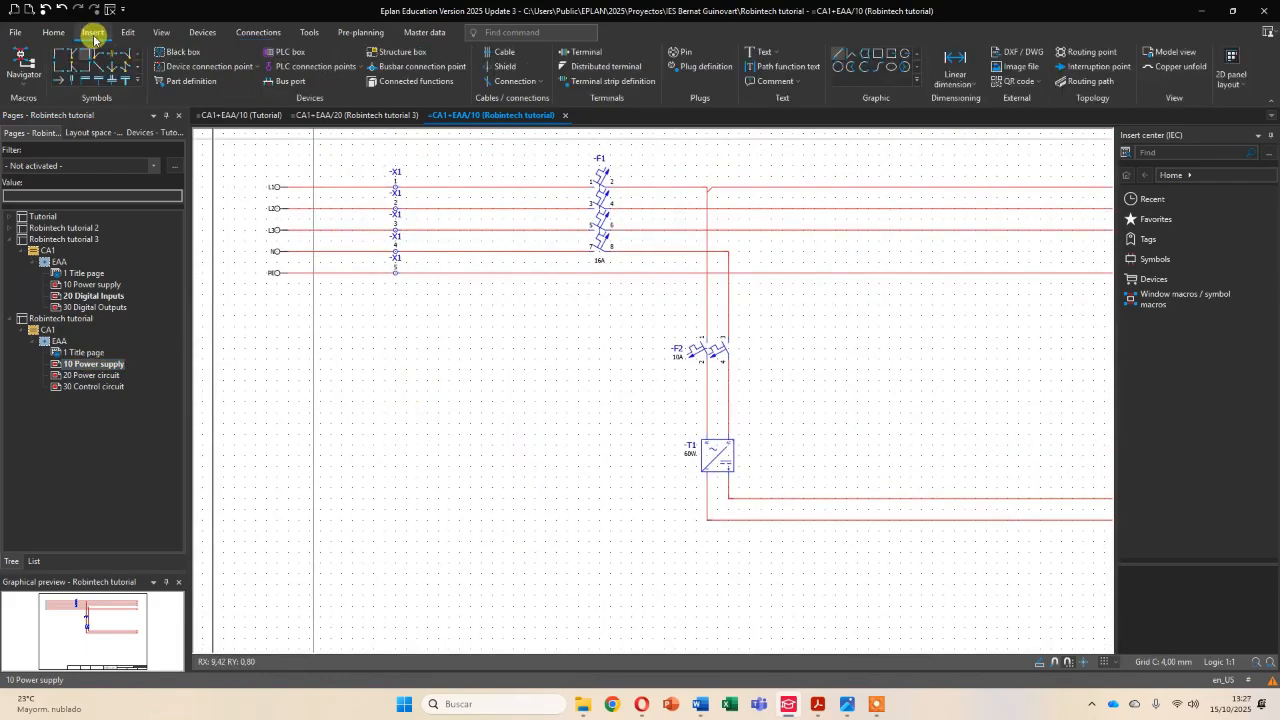
pyautogui.click(503, 55)
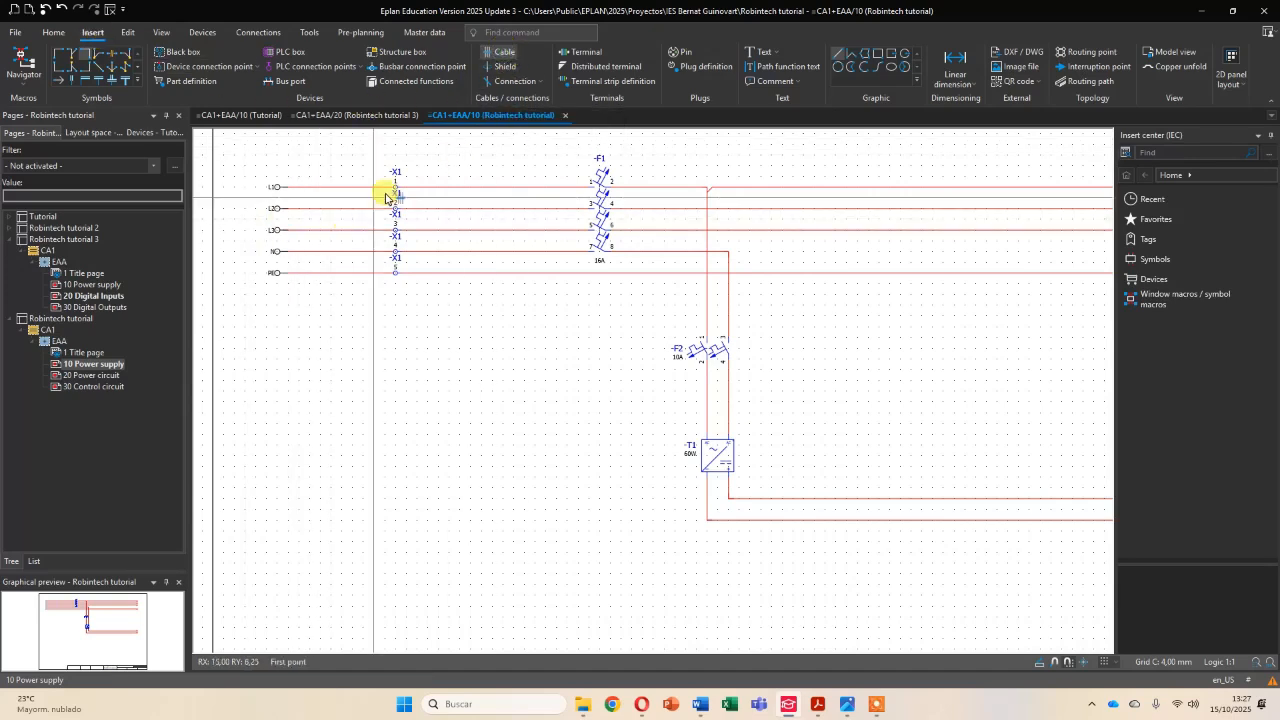
pyautogui.scroll(3, 335, 175)
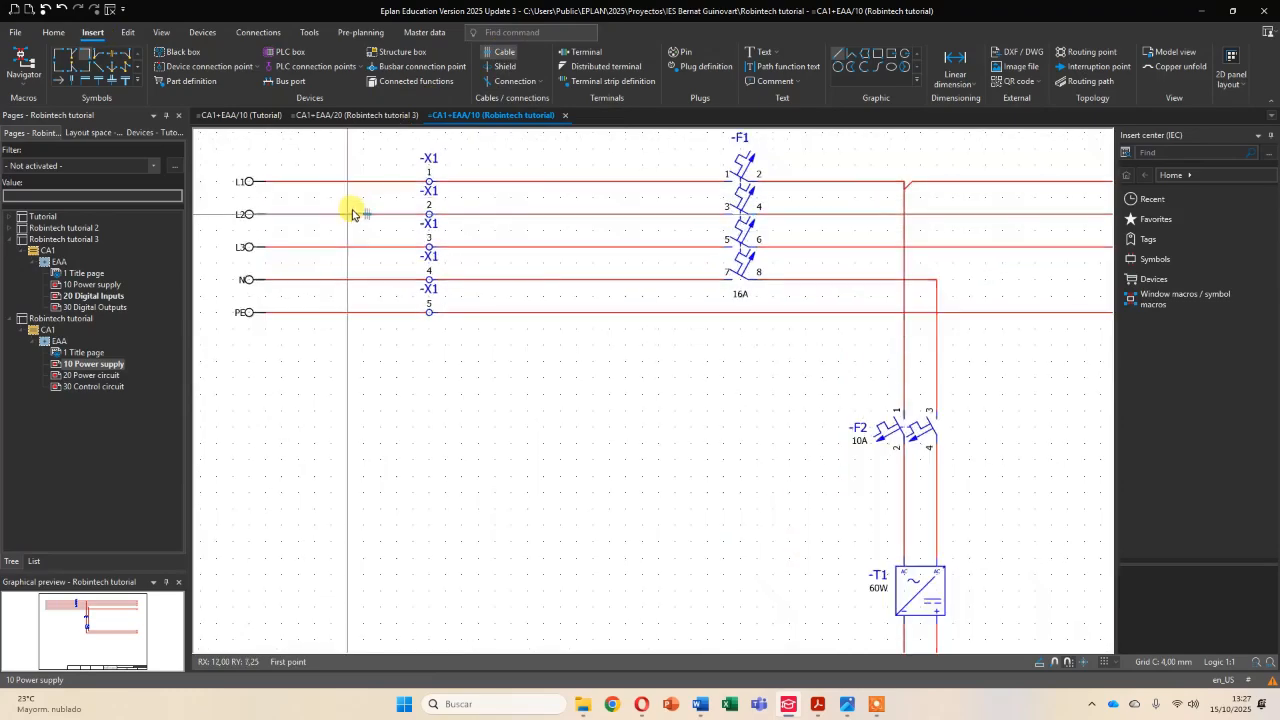
pyautogui.click(357, 240)
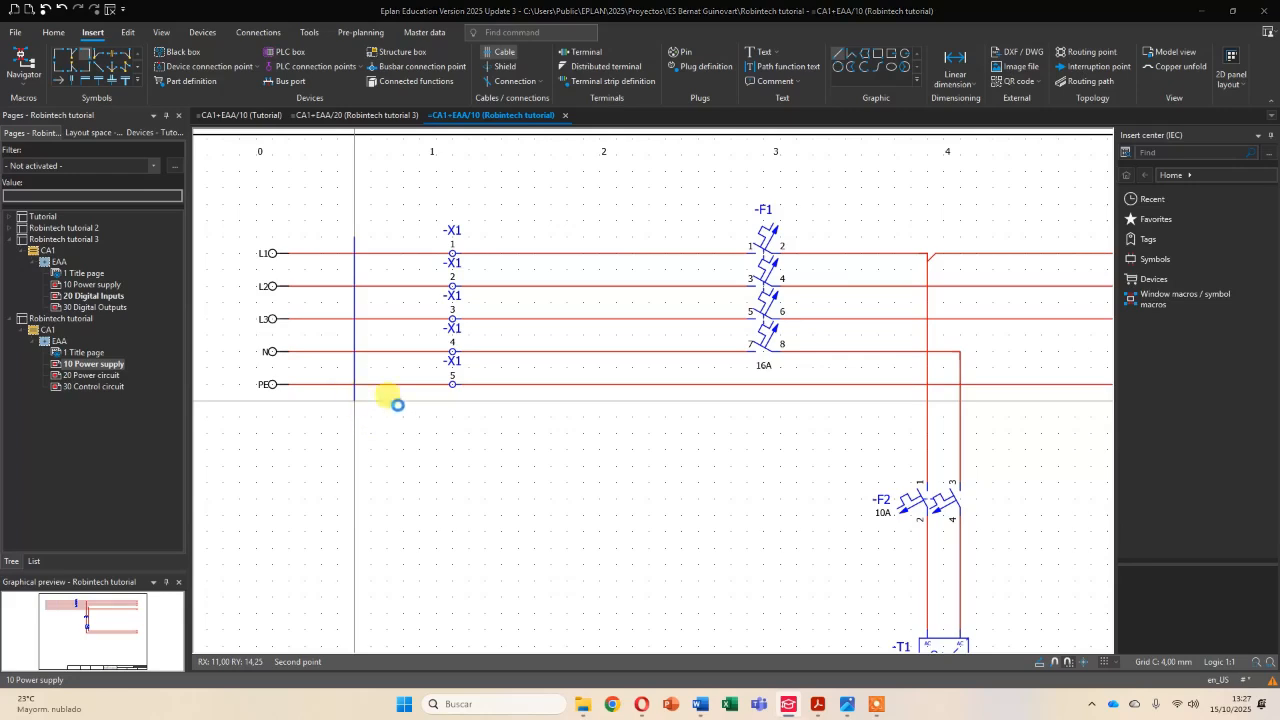
pyautogui.click(384, 410)
# - Set the supply cable's number of connections to 5G and its cross-section to 4, and finish the cable definition
pyautogui.moveTo(674, 112); pyautogui.dragTo(603, 79)
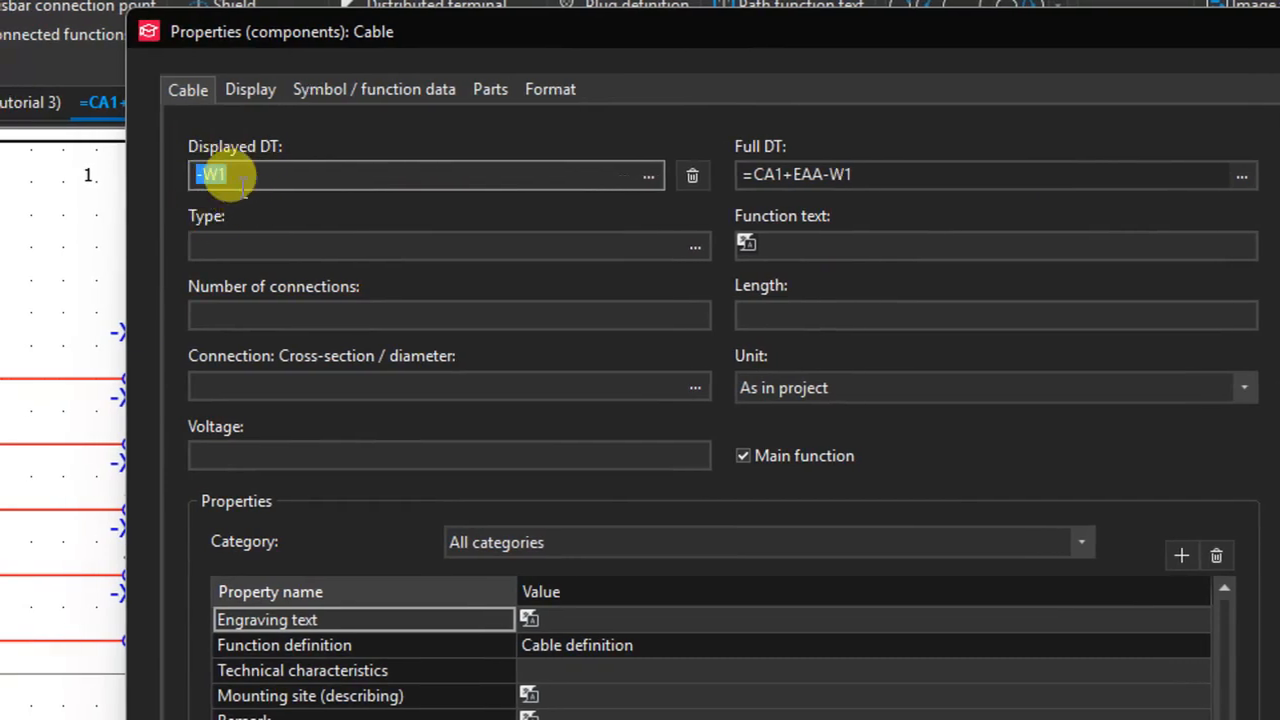
pyautogui.click(283, 317)
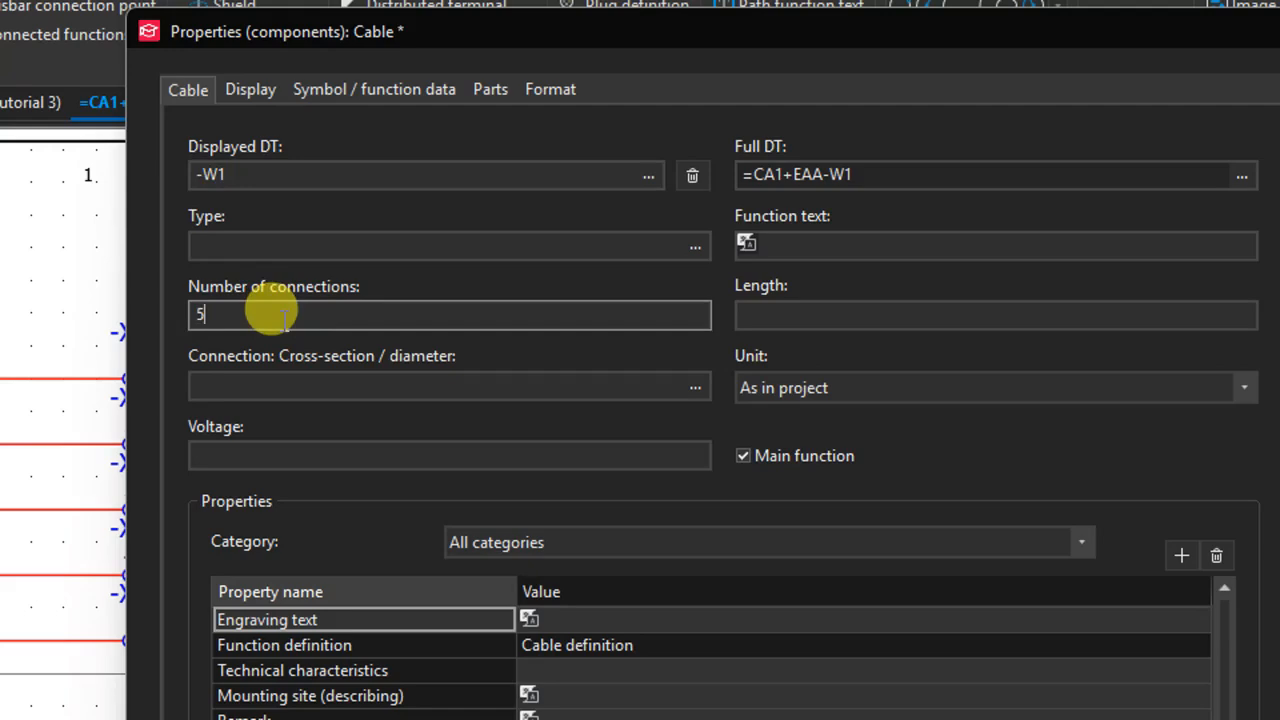
pyautogui.write('5G')
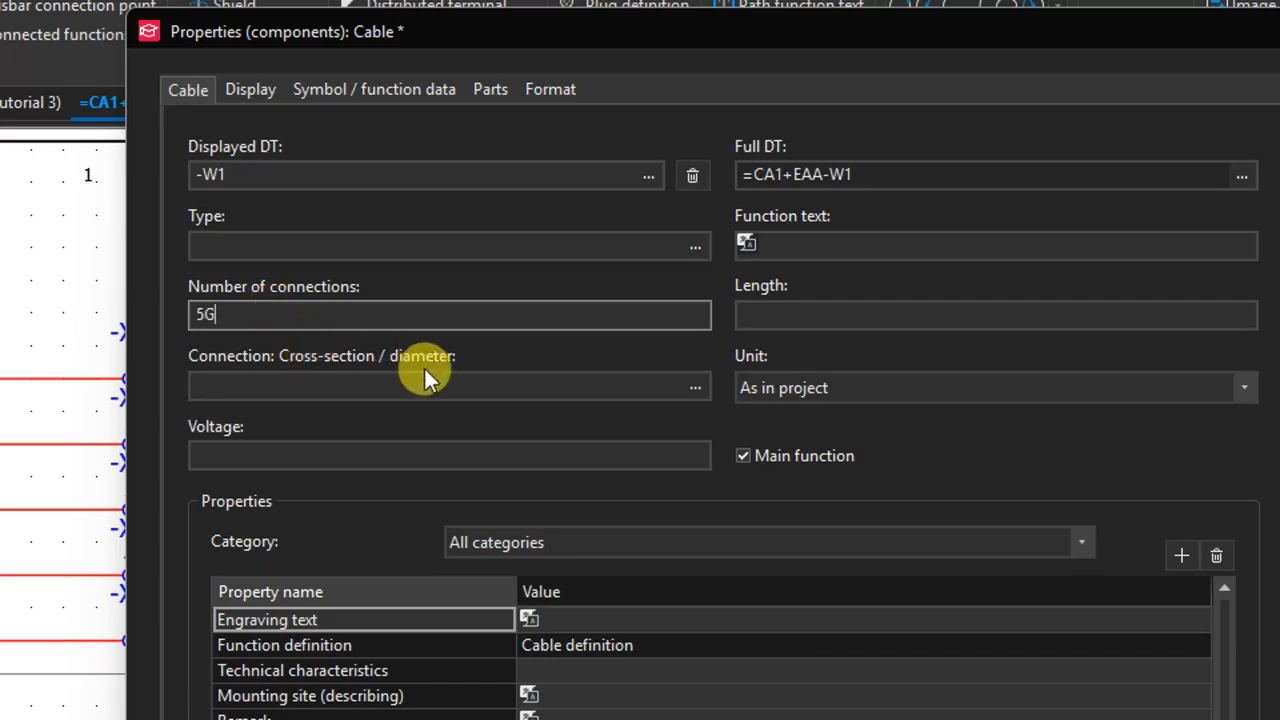
pyautogui.click(694, 389)
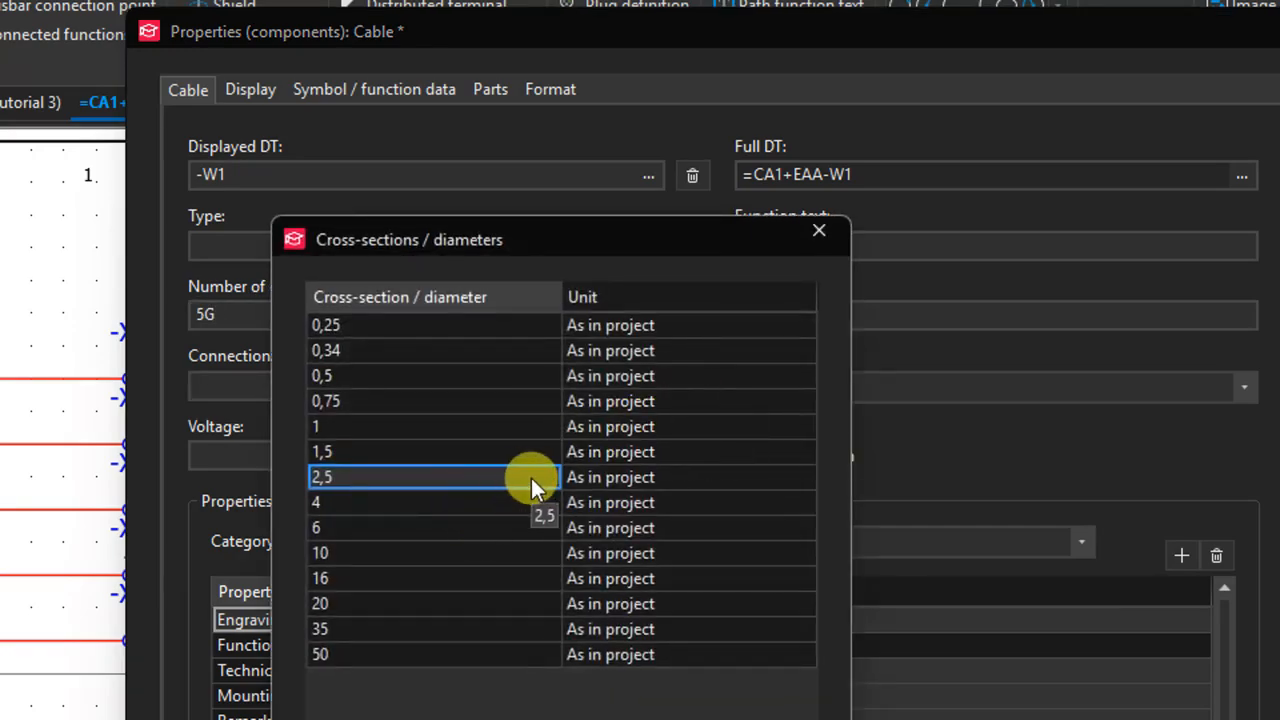
pyautogui.click(424, 494)
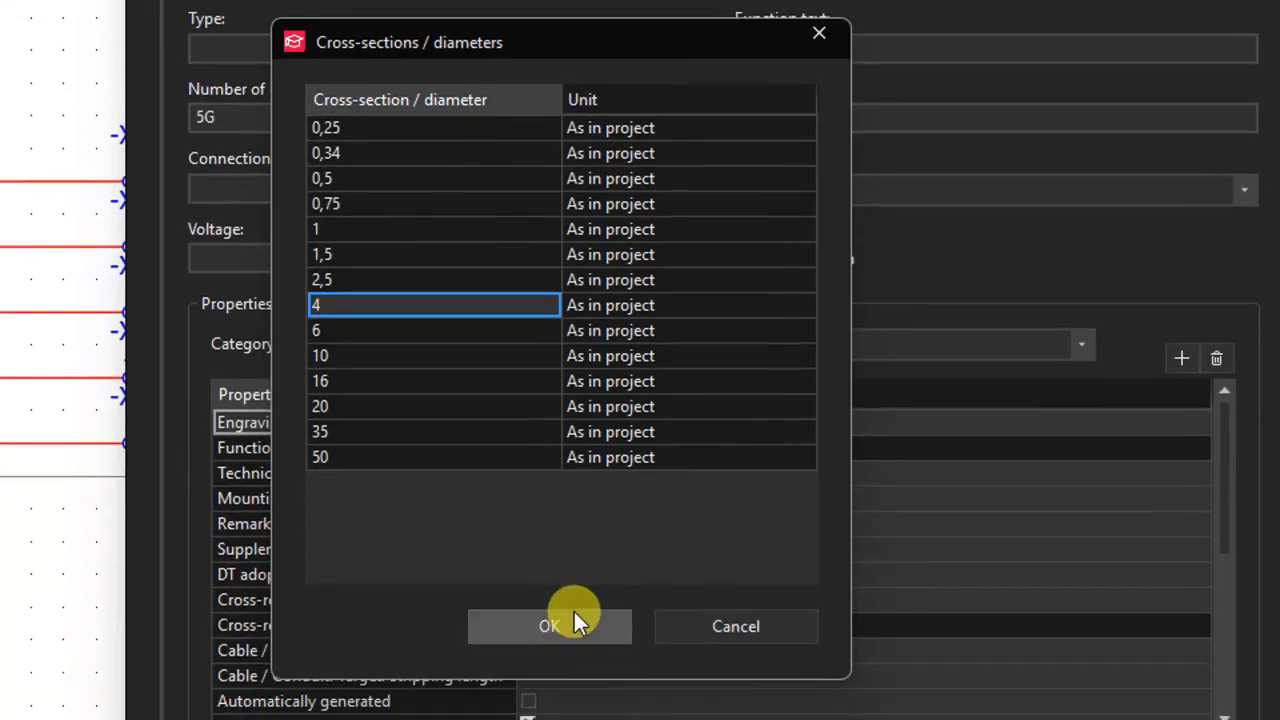
pyautogui.click(574, 615)
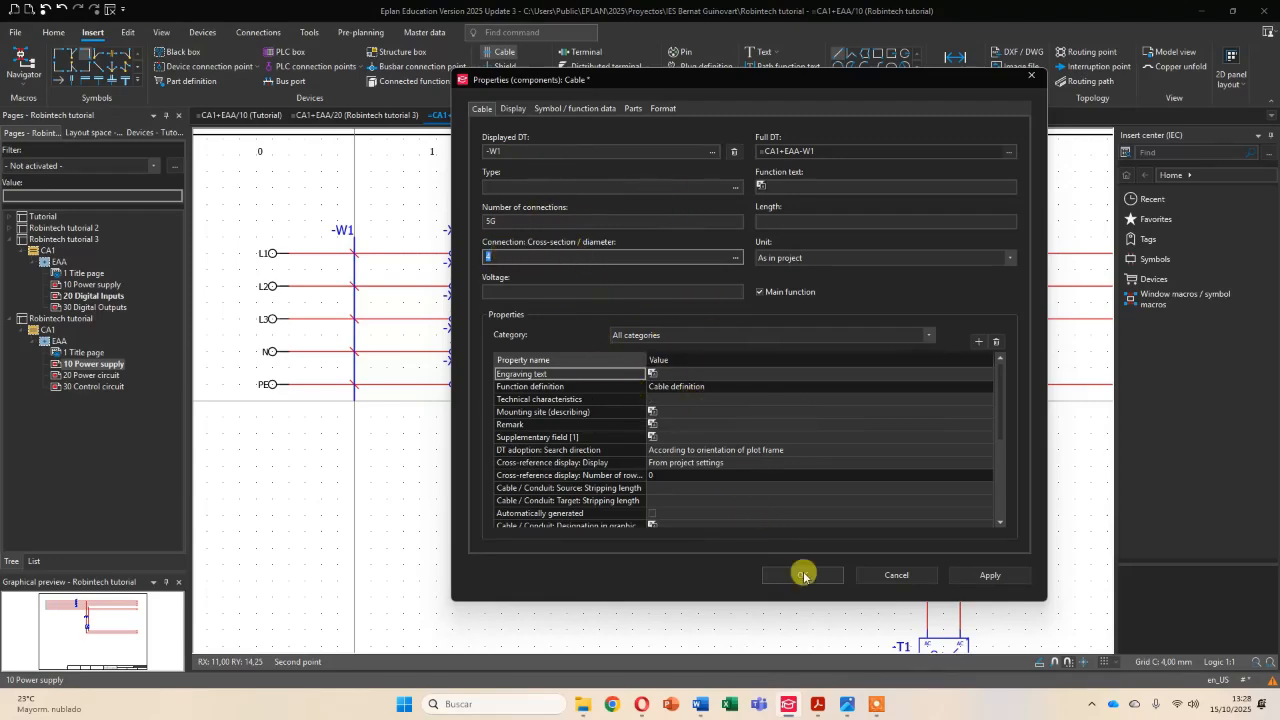
pyautogui.click(812, 578)
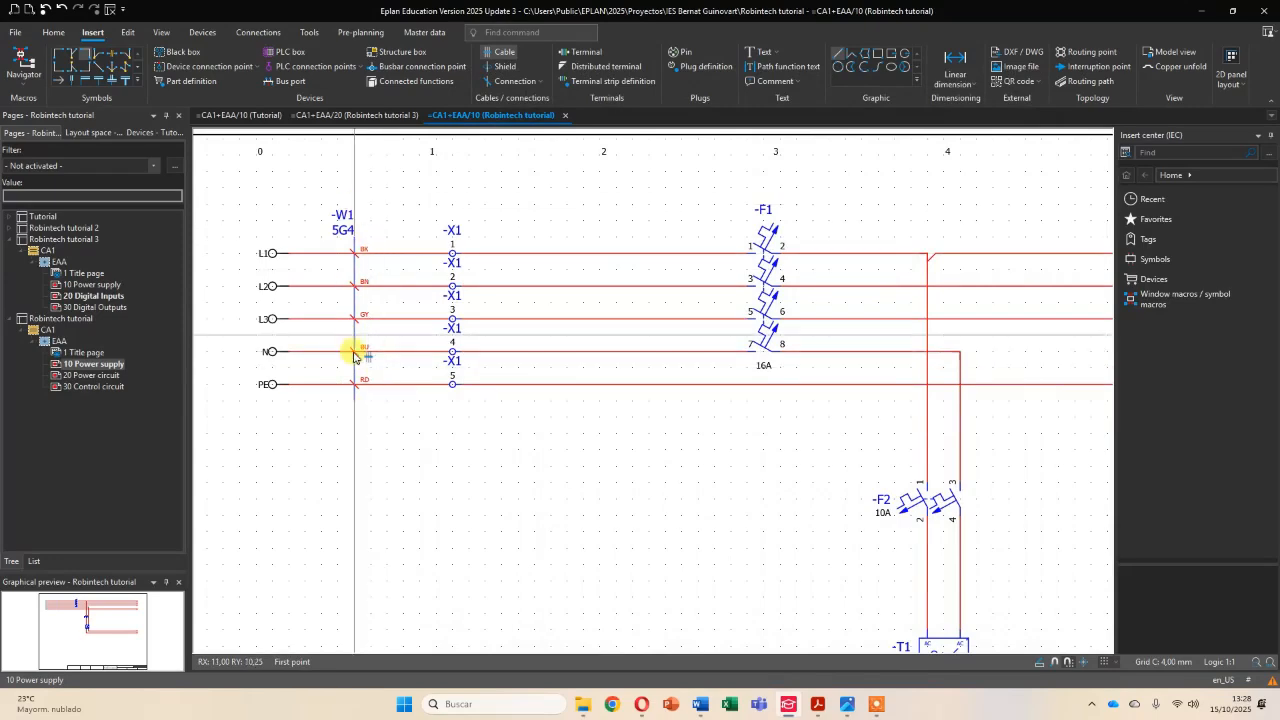
pyautogui.scroll(2, 342, 360)
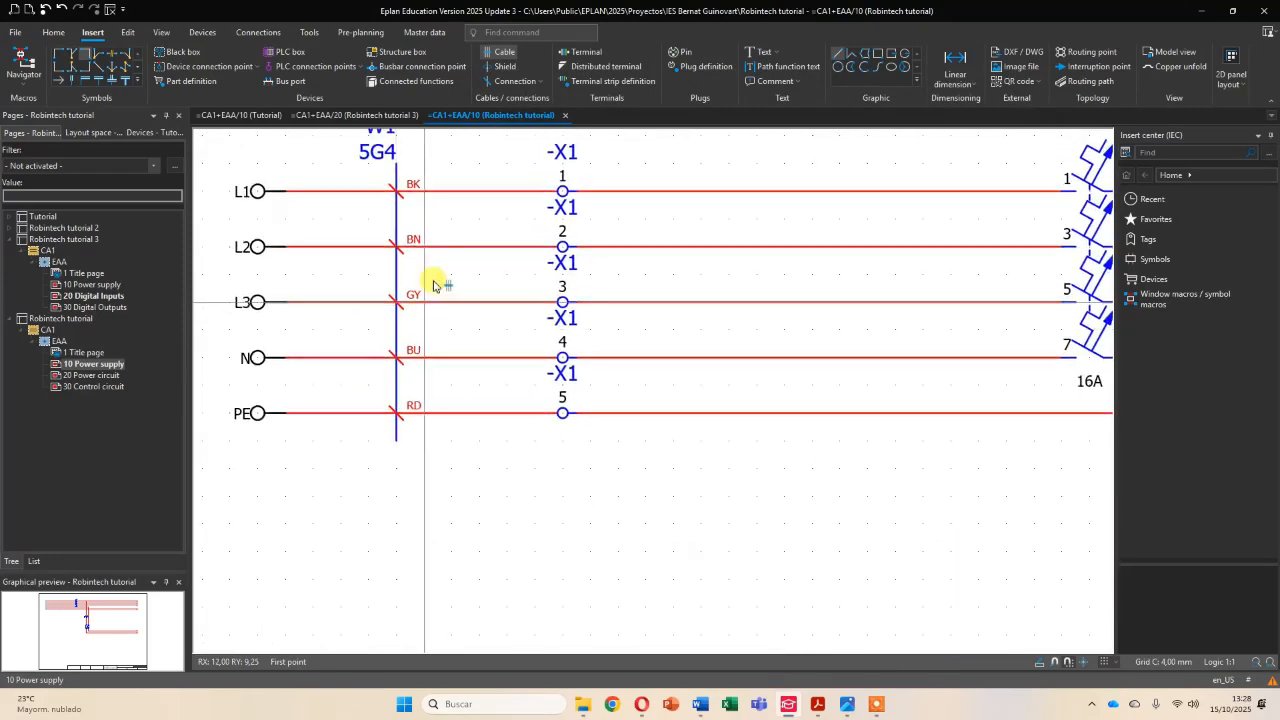
pyautogui.press('Escape')
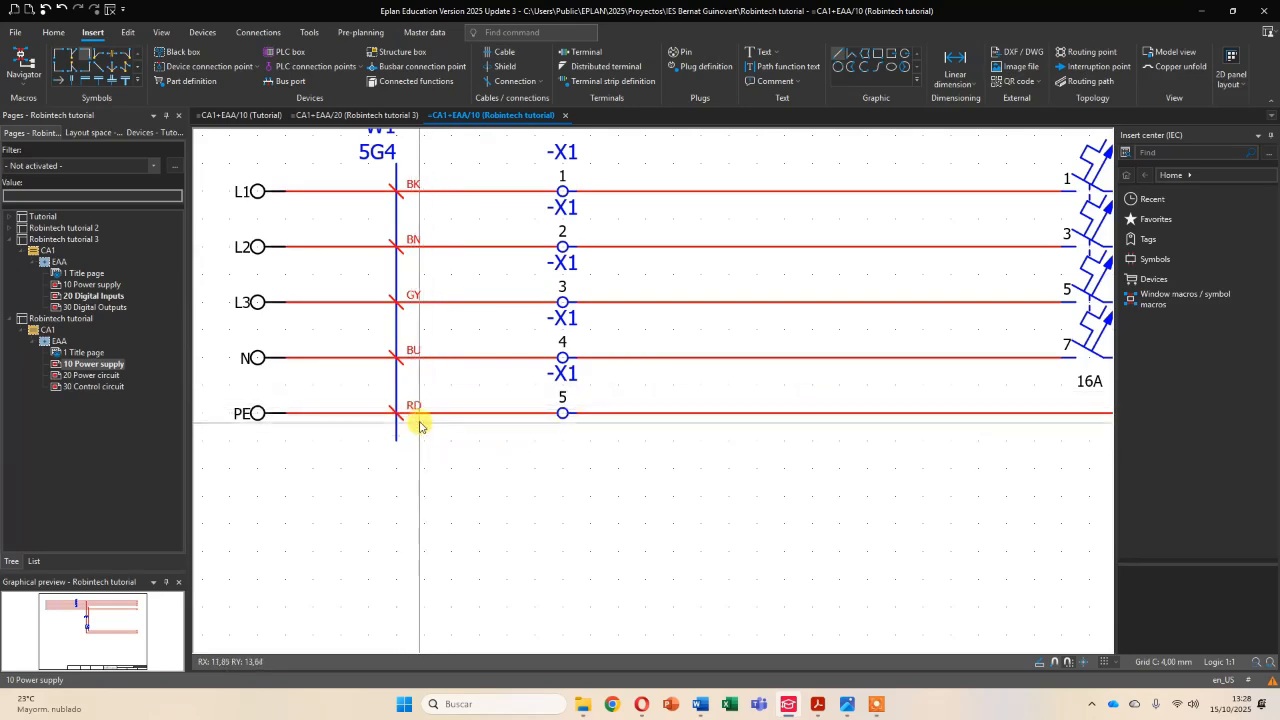
# - Change the colour of the supply cable's PE conductor to GNYE (Green/Yellow)
pyautogui.click(414, 405)
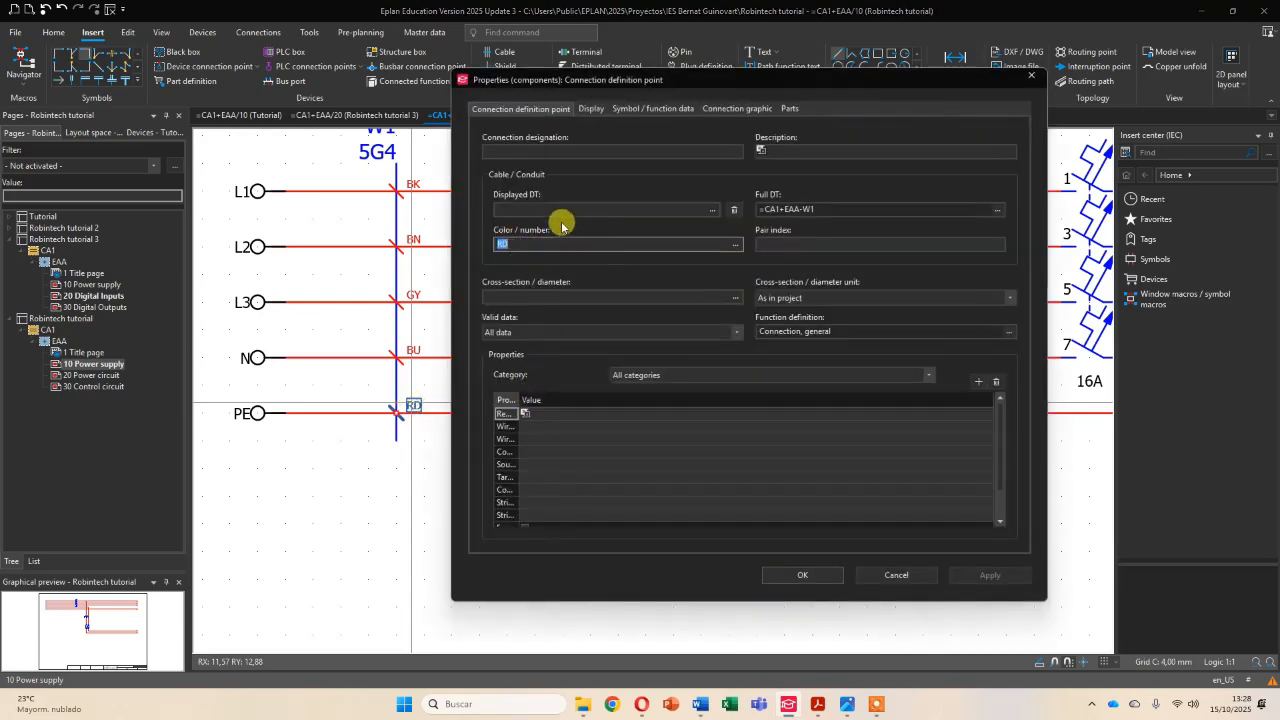
pyautogui.click(733, 245)
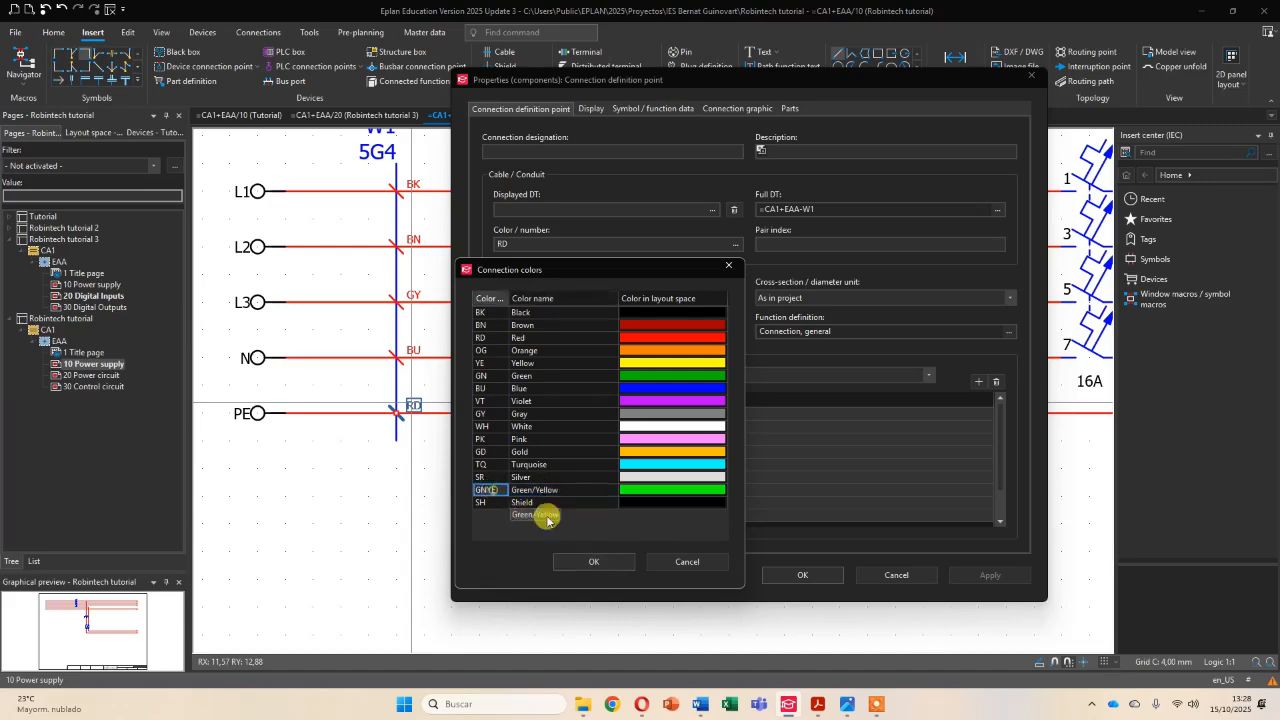
pyautogui.click(597, 559)
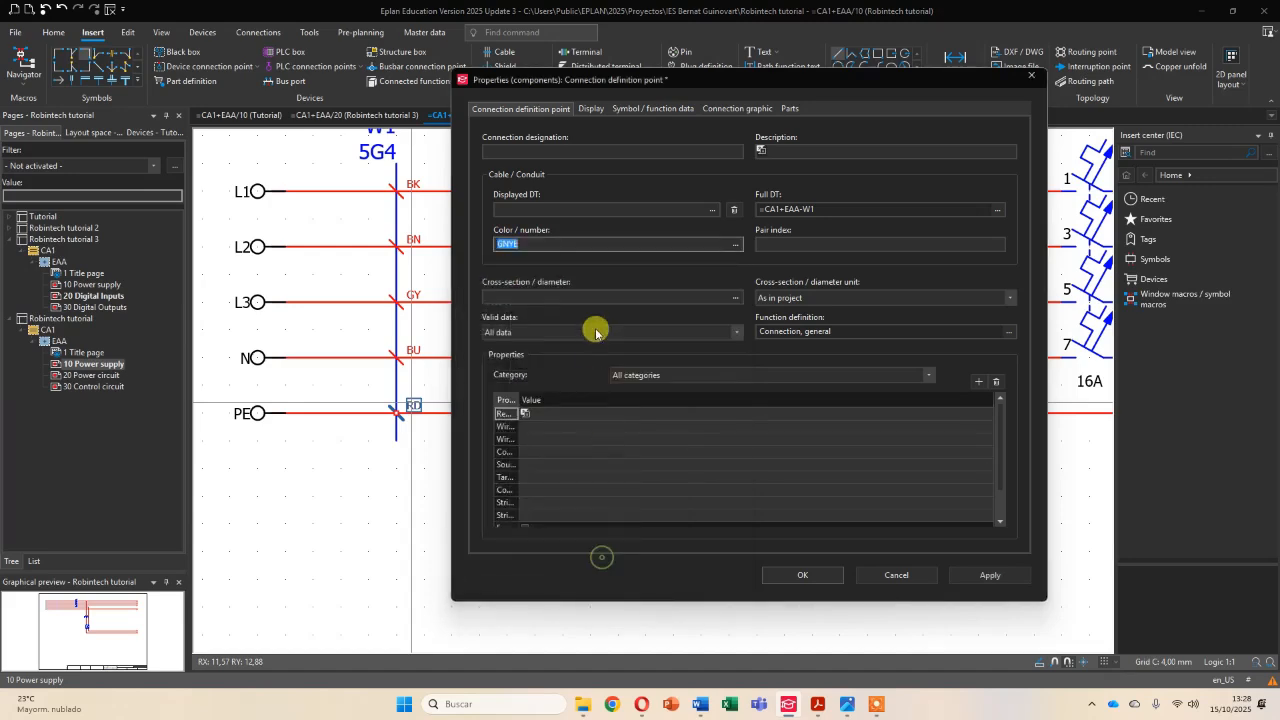
pyautogui.click(802, 575)
# - On page 20 Power circuit, draw a cable definition across the four conductors between X2 terminals 1–4 and motor M1
pyautogui.scroll(-2, 570, 376)
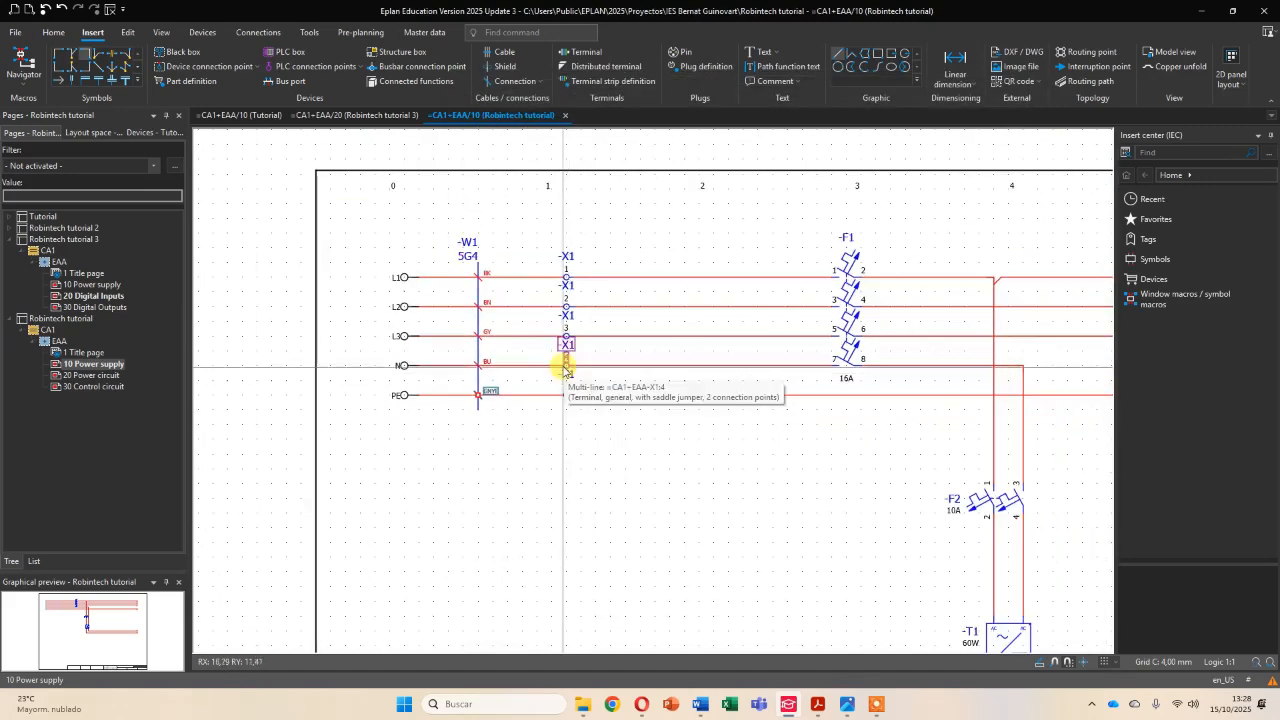
pyautogui.click(92, 375)
pyautogui.moveTo(600, 520); pyautogui.dragTo(598, 226, button='middle')
pyautogui.moveTo(655, 467); pyautogui.dragTo(548, 430, button='middle')
pyautogui.scroll(2, 512, 470)
pyautogui.click(507, 56)
pyautogui.click(428, 425)
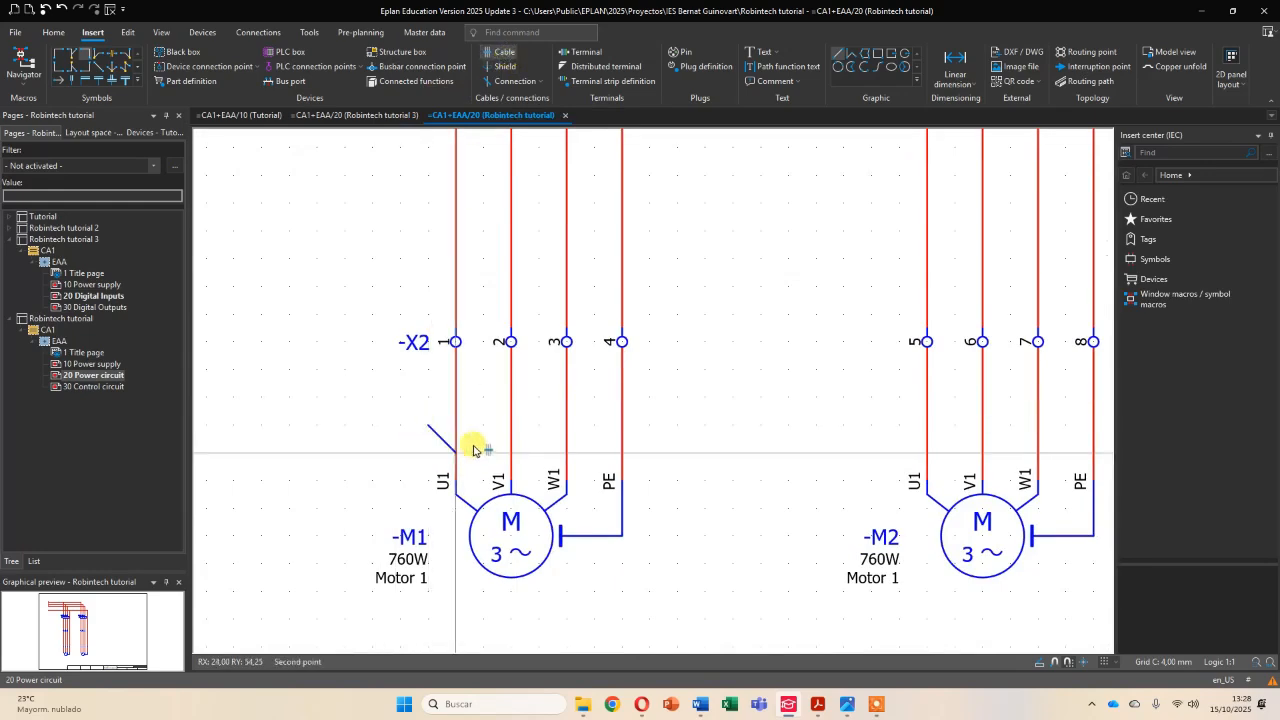
pyautogui.click(677, 480)
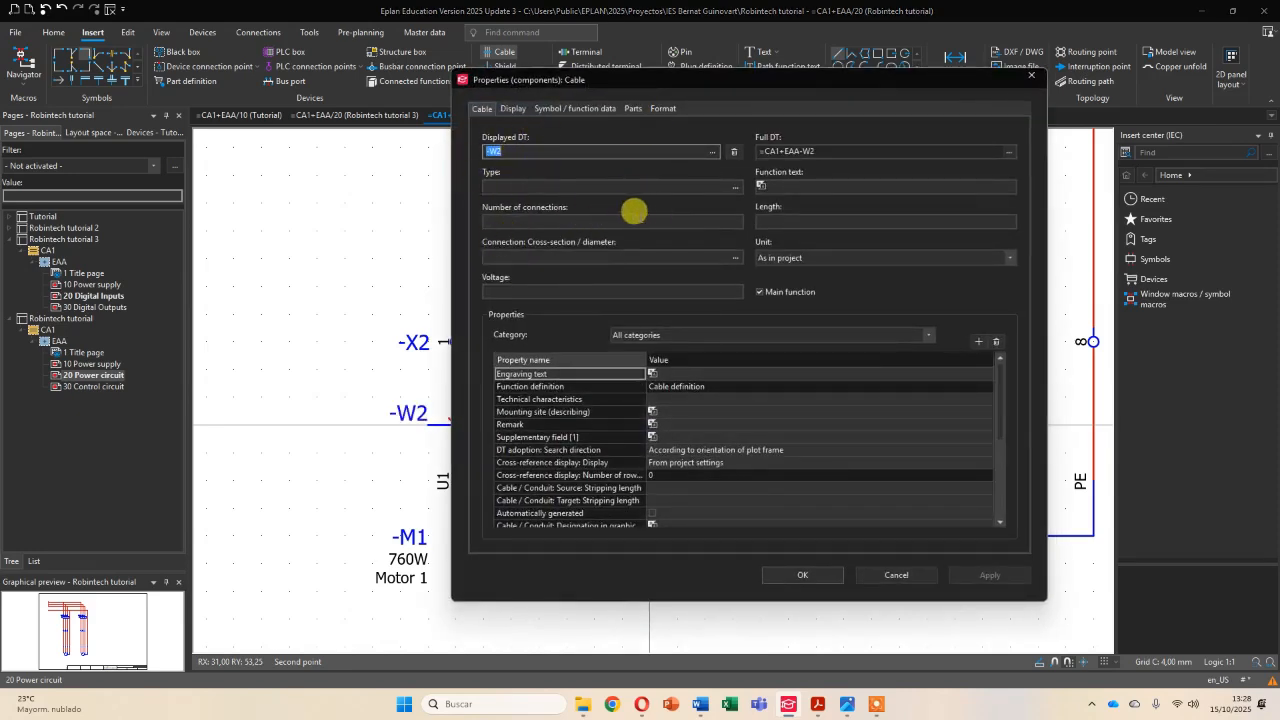
# - Set motor M1's cable to 4G connections with a 1,5 cross-section
pyautogui.click(620, 222)
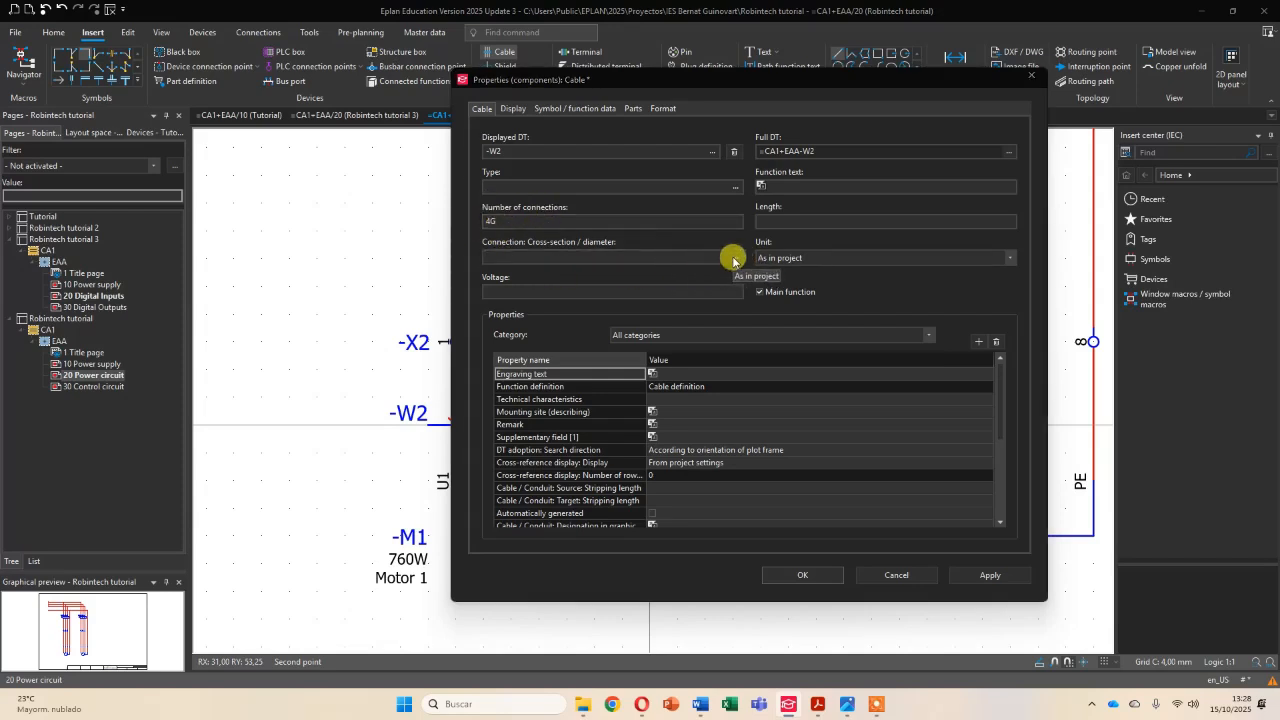
pyautogui.click(733, 259)
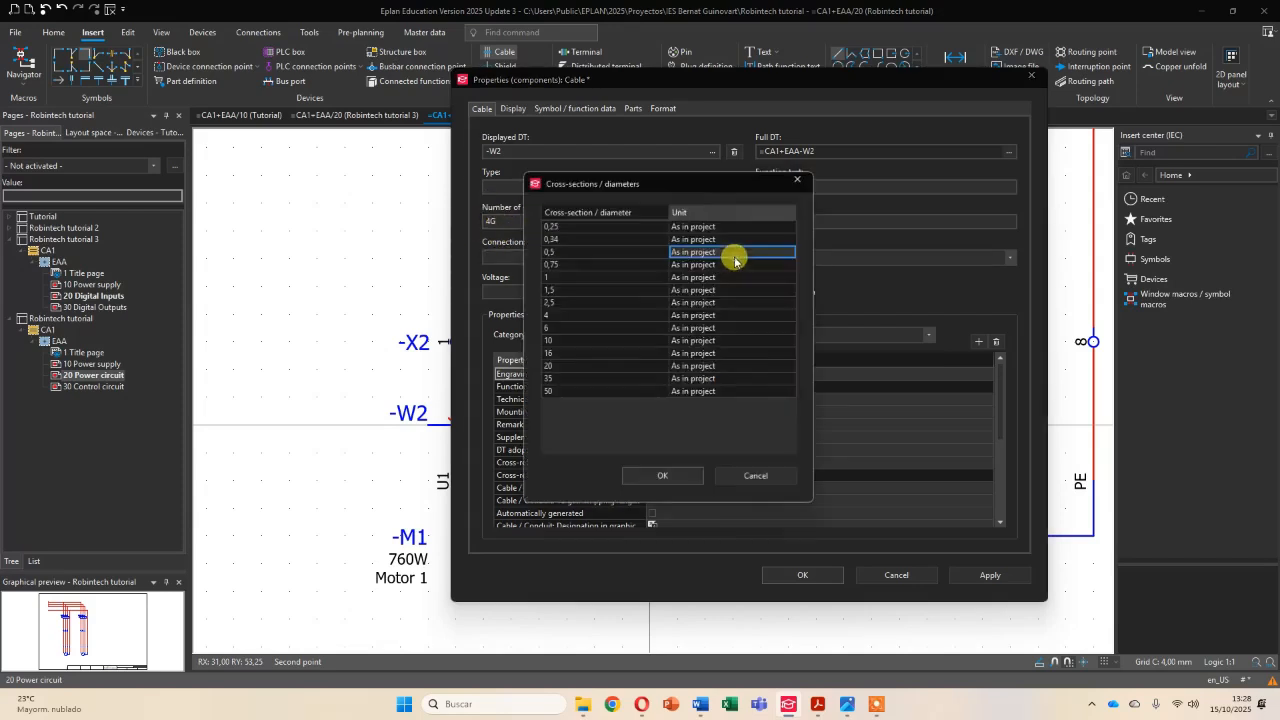
pyautogui.click(573, 290)
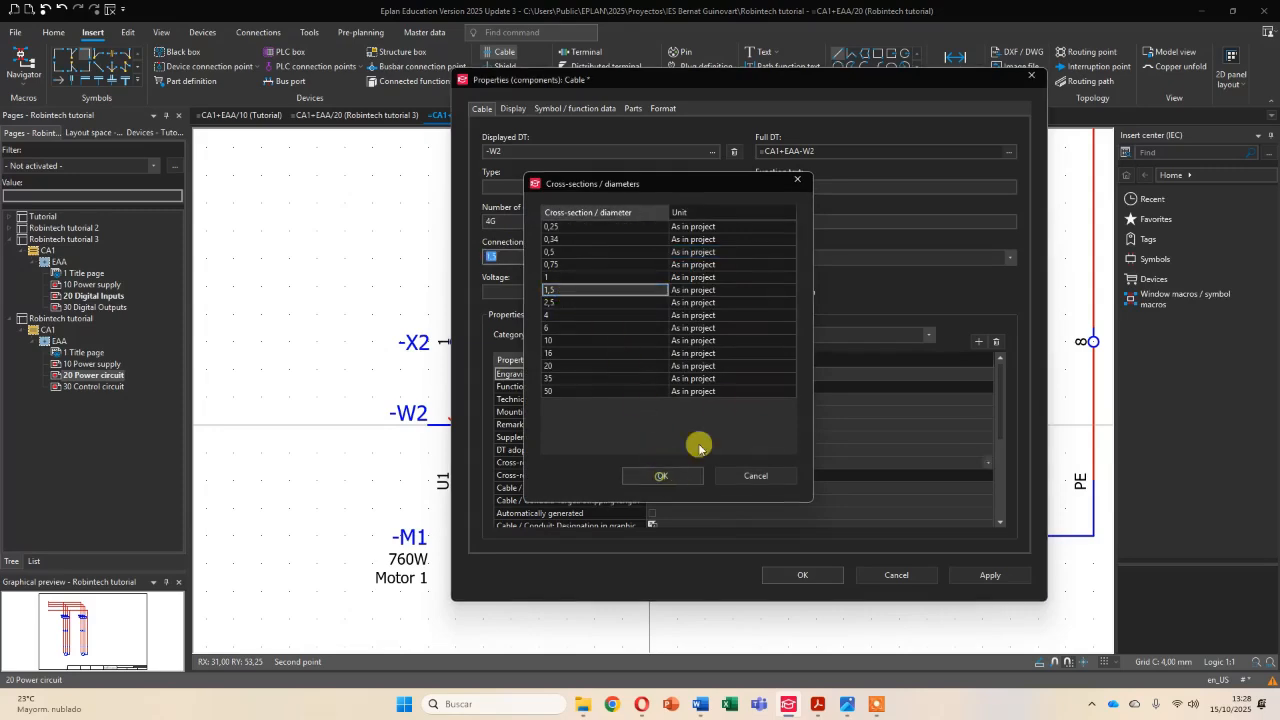
pyautogui.click(661, 475)
pyautogui.click(822, 573)
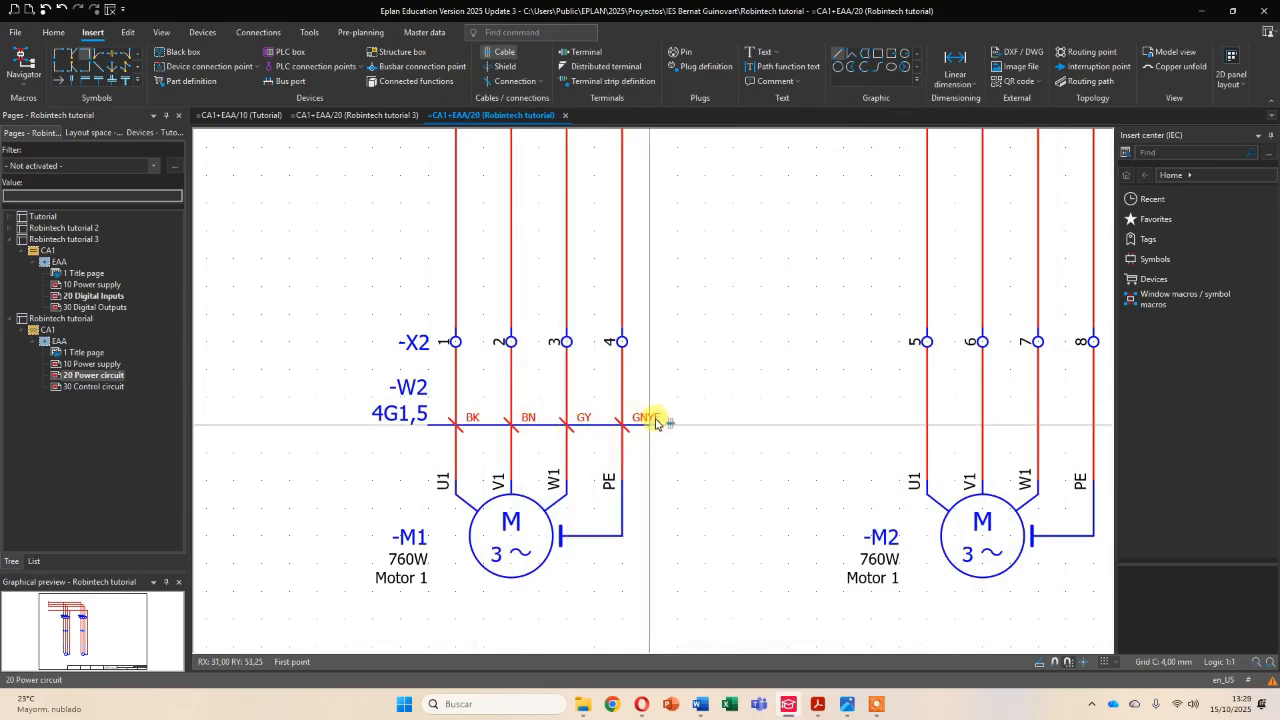
# - Draw a cable definition across the four conductors between X2 terminals 5–8 and motor M2
pyautogui.moveTo(766, 429); pyautogui.dragTo(537, 434, button='middle')
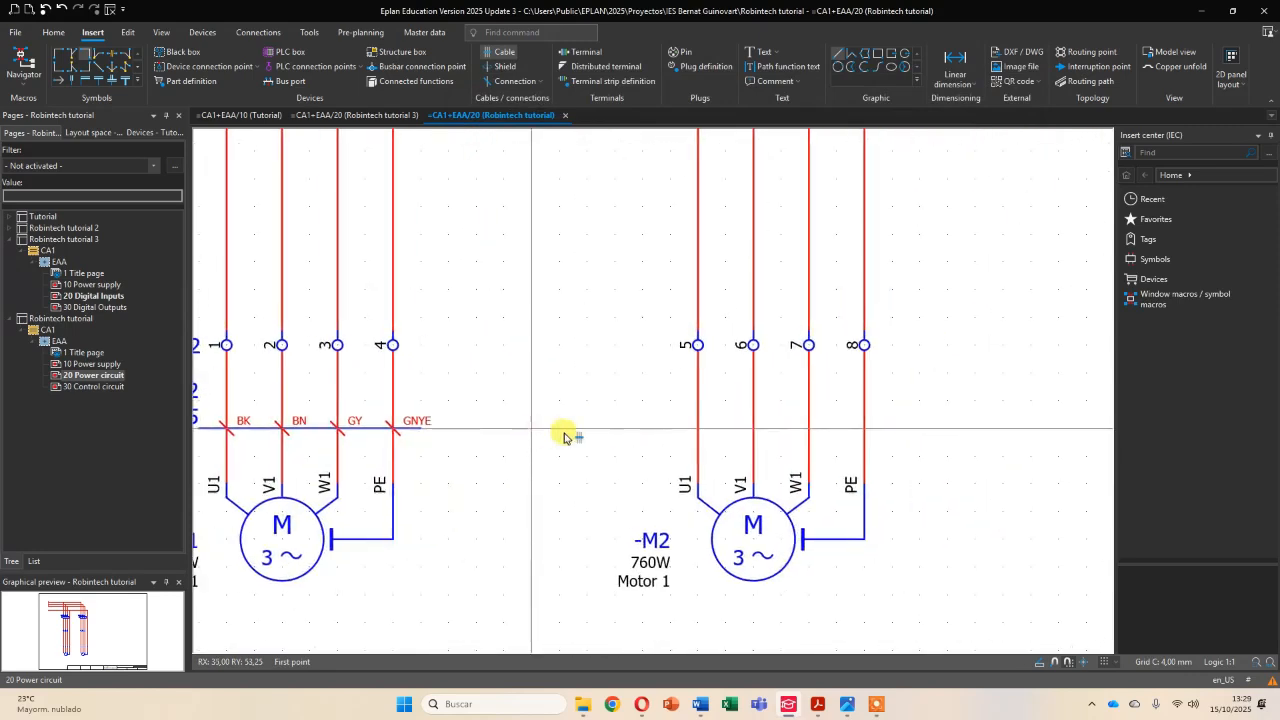
pyautogui.moveTo(694, 437); pyautogui.dragTo(623, 414, button='middle')
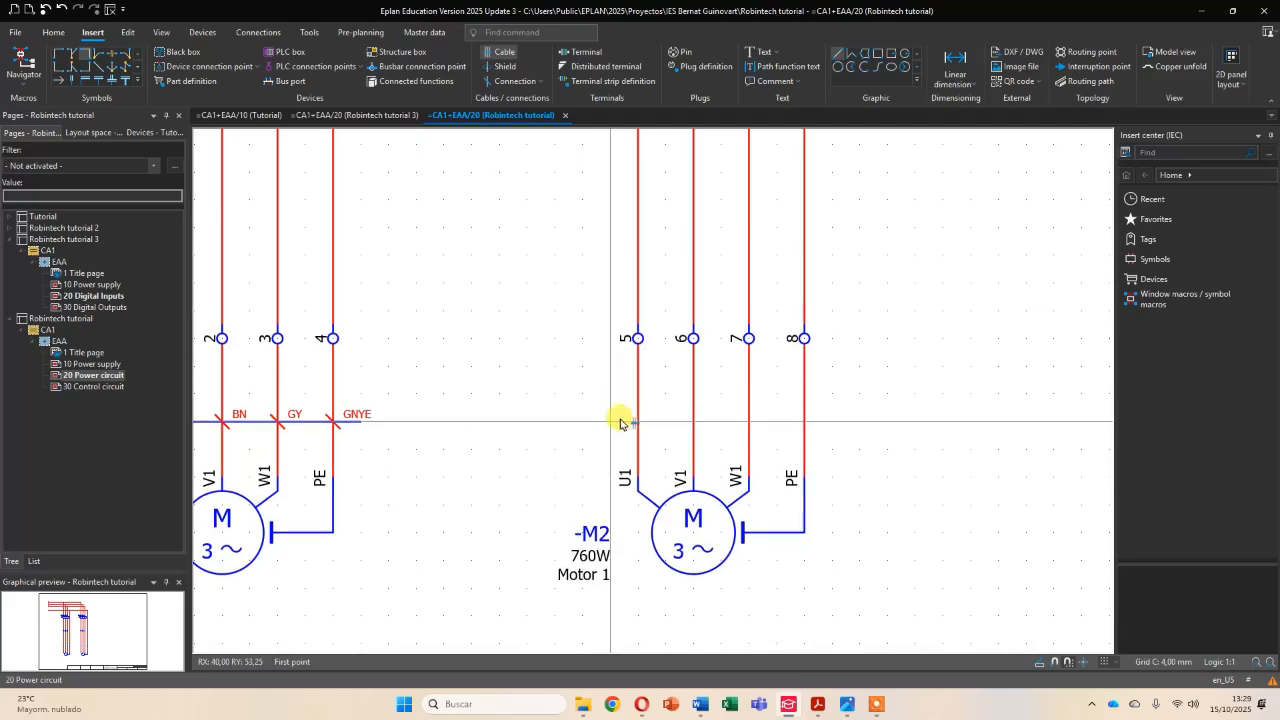
pyautogui.click(610, 421)
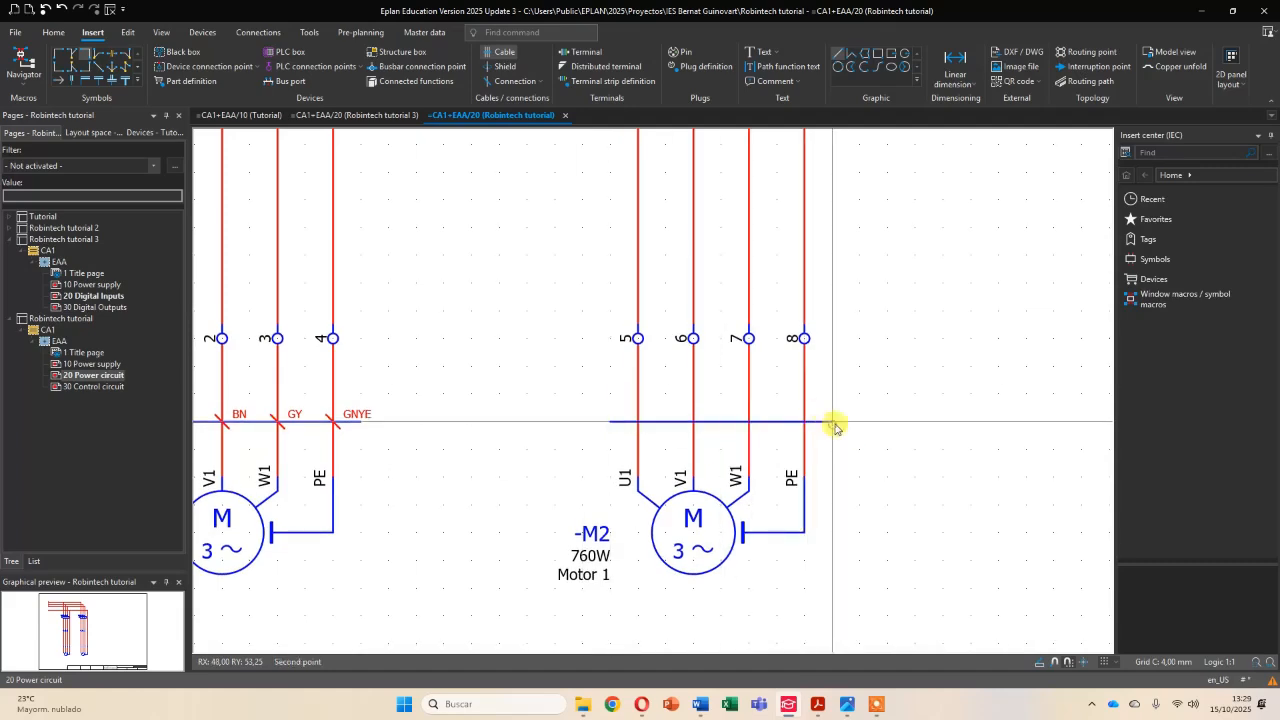
pyautogui.click(785, 423)
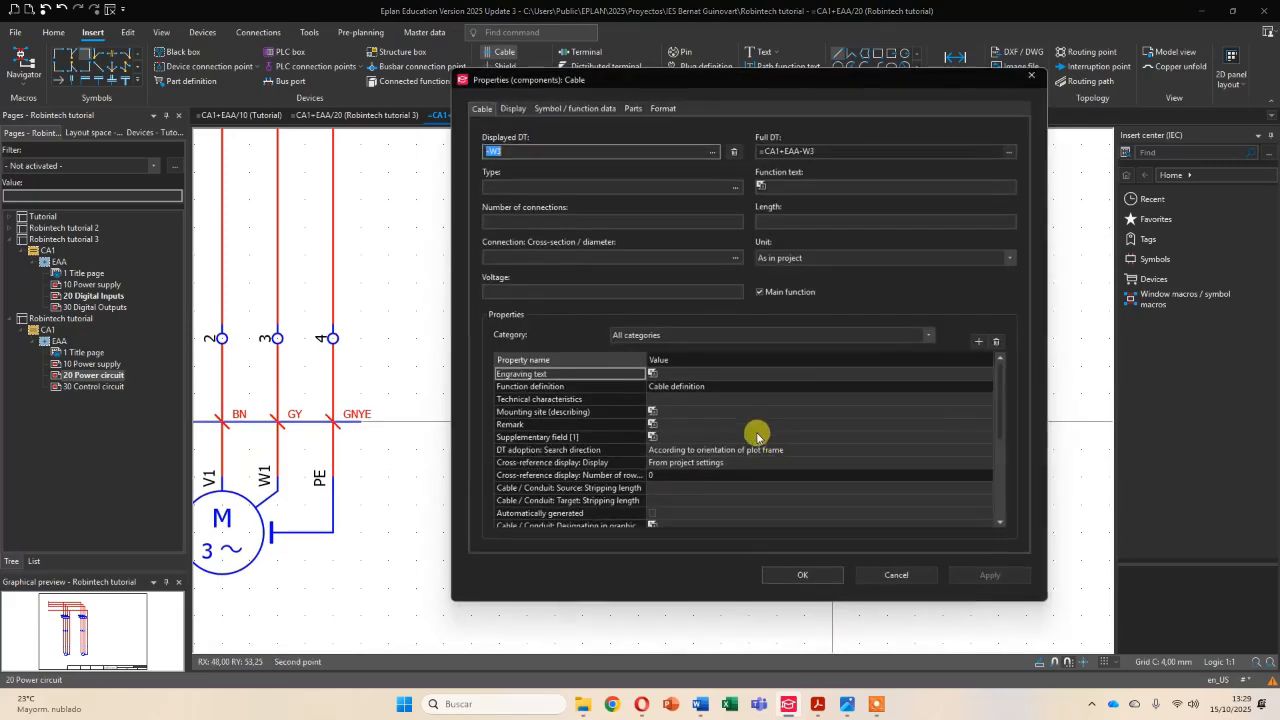
# - Set motor M2's cable to 4G connections with a 1,5 cross-section and finish the cable definition
pyautogui.click(551, 221)
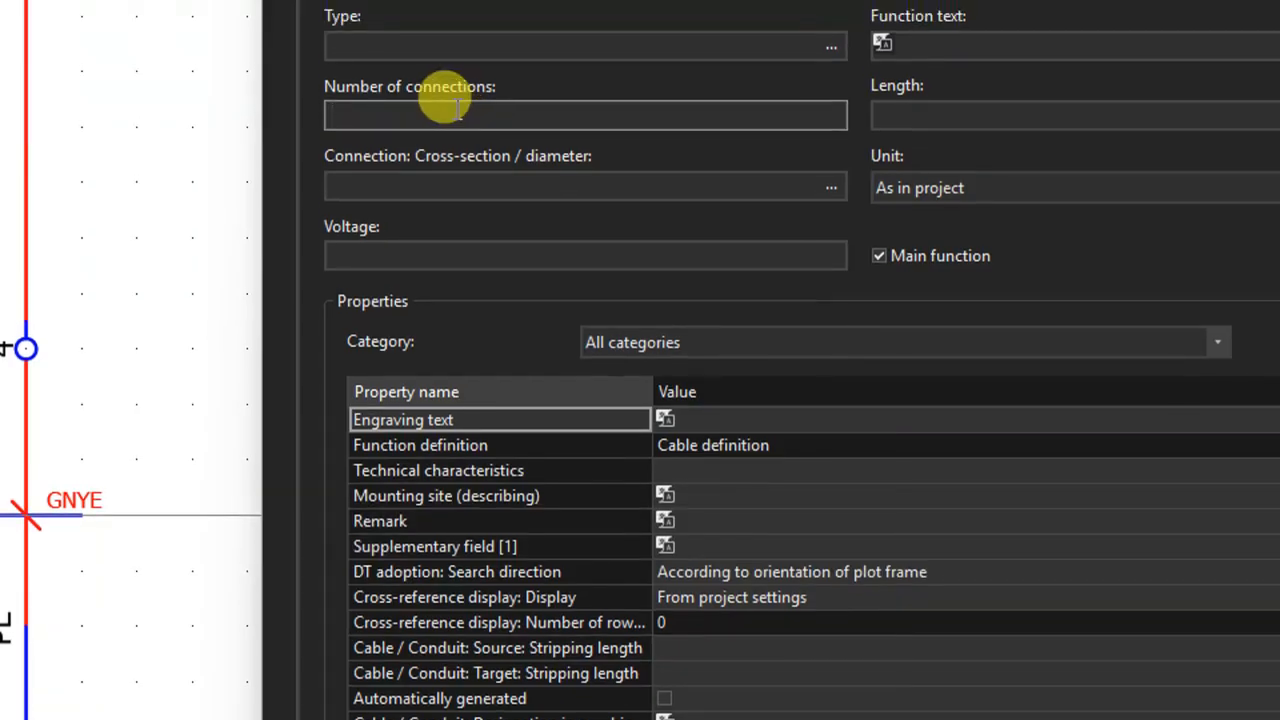
pyautogui.write('4G')
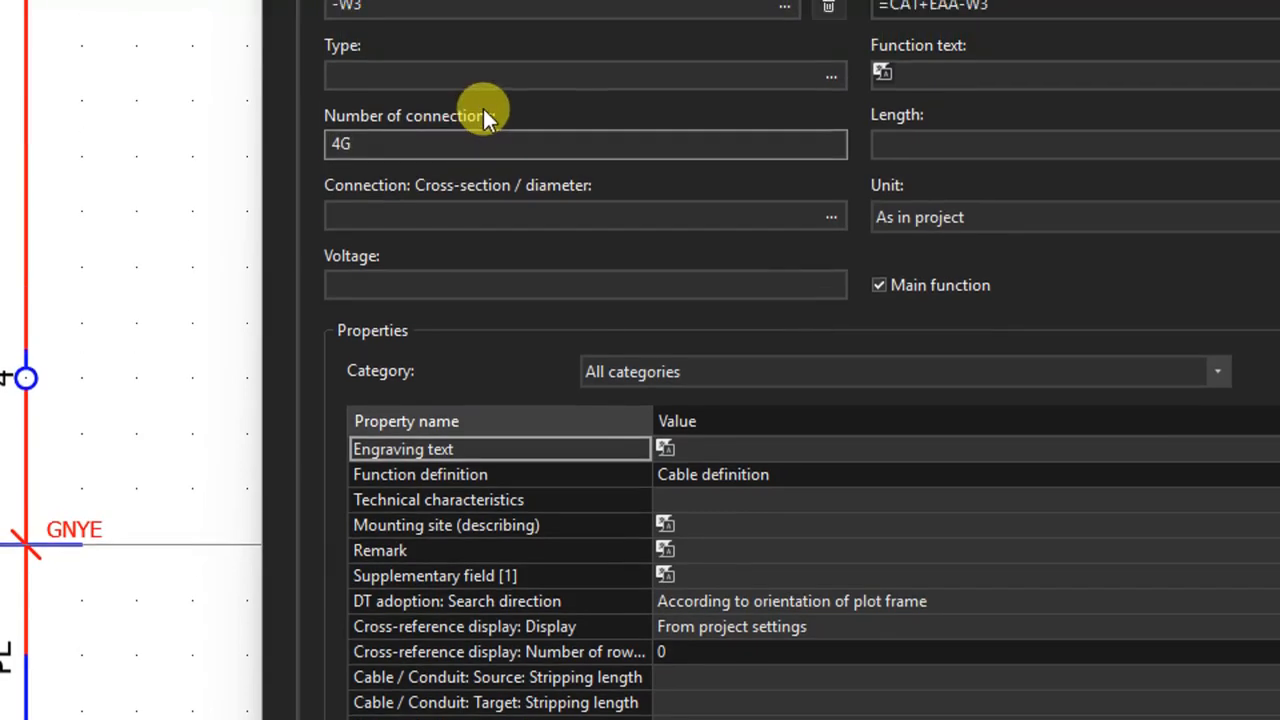
pyautogui.click(826, 217)
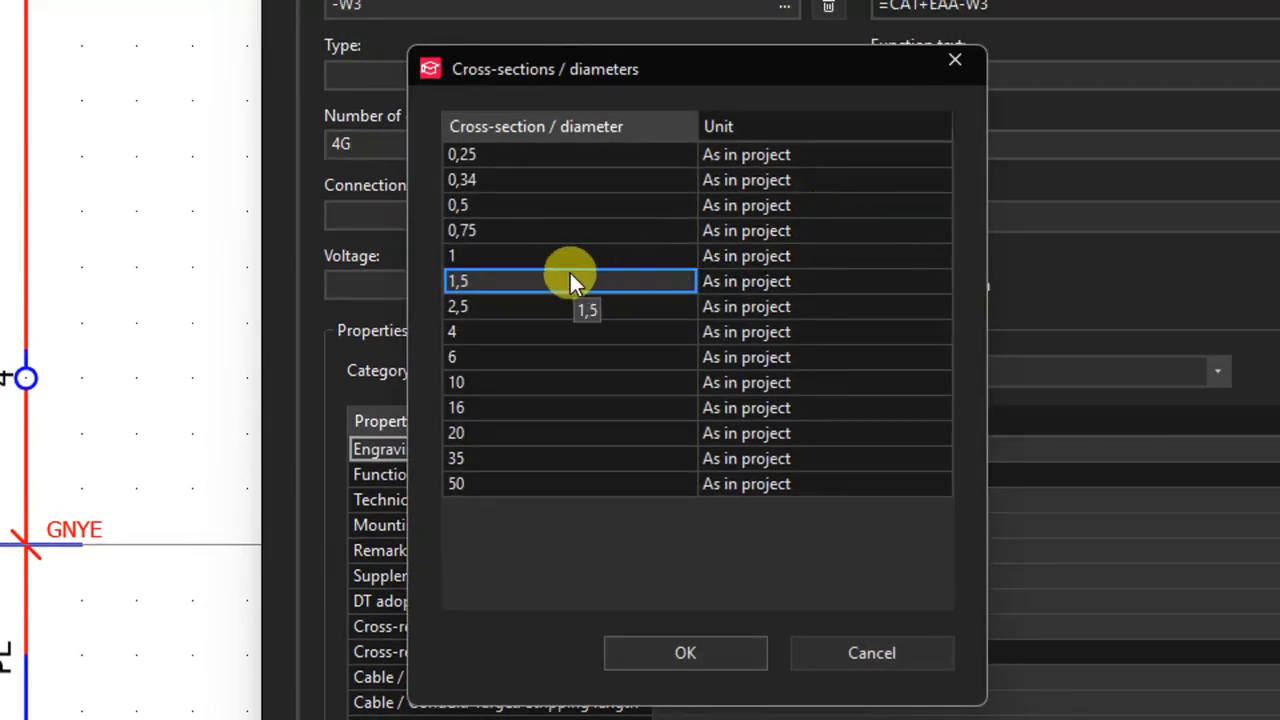
pyautogui.doubleClick(565, 278)
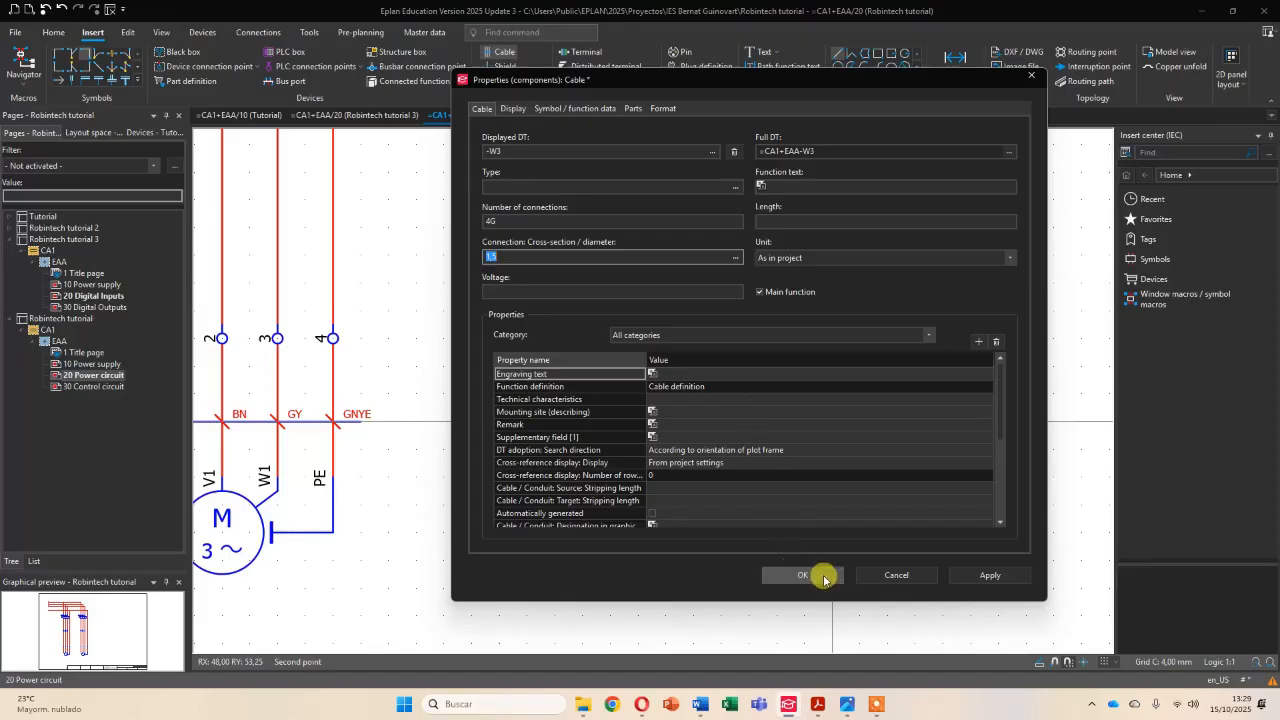
pyautogui.click(824, 572)
# - Review both motor branches on page 20 Power circuit and the wiring on page 10 Power supply
pyautogui.scroll(-5, 666, 343)
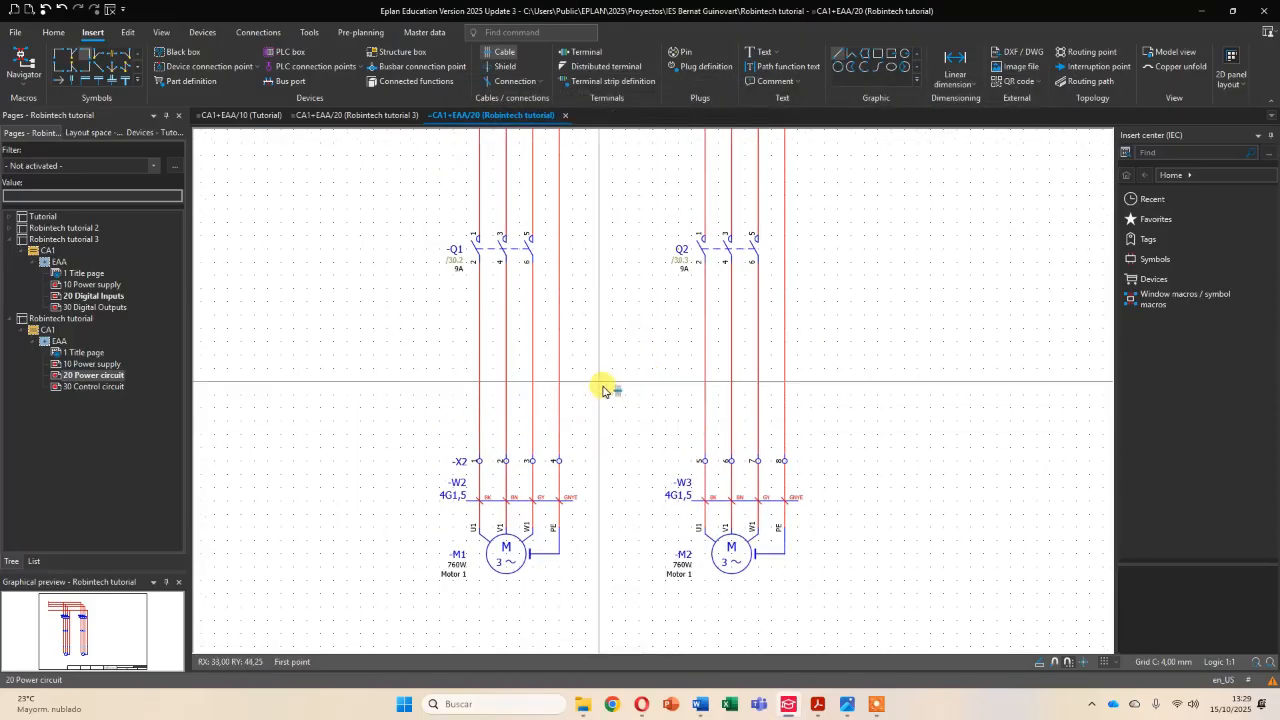
pyautogui.scroll(-2, 603, 390)
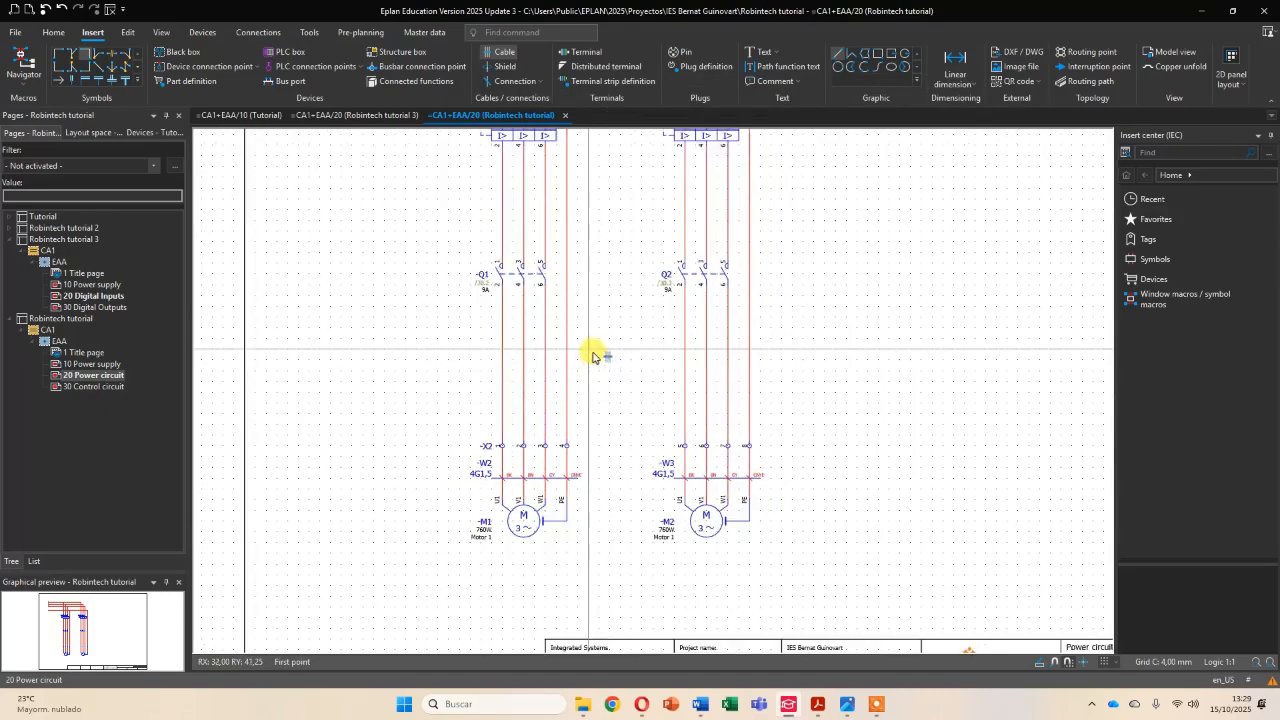
pyautogui.moveTo(608, 340); pyautogui.dragTo(610, 488, button='middle')
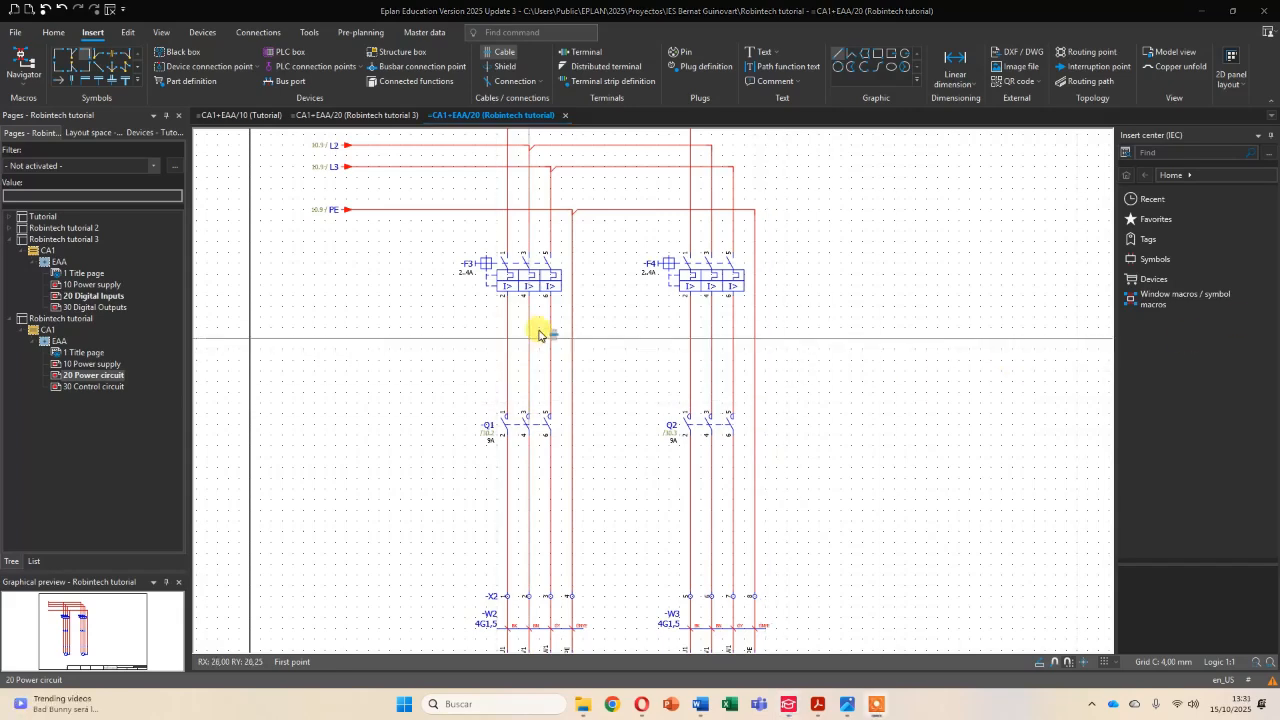
pyautogui.scroll(-1, 553, 327)
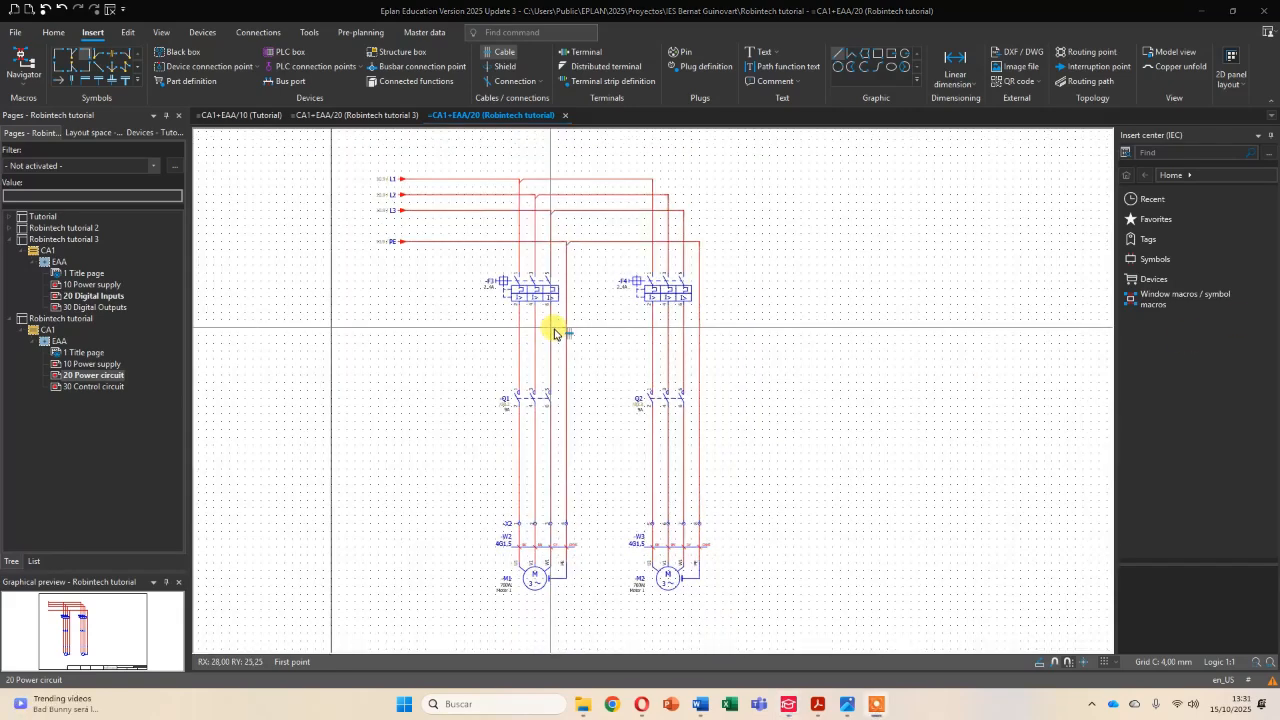
pyautogui.click(108, 364)
pyautogui.scroll(3, 611, 294)
pyautogui.scroll(1, 438, 270)
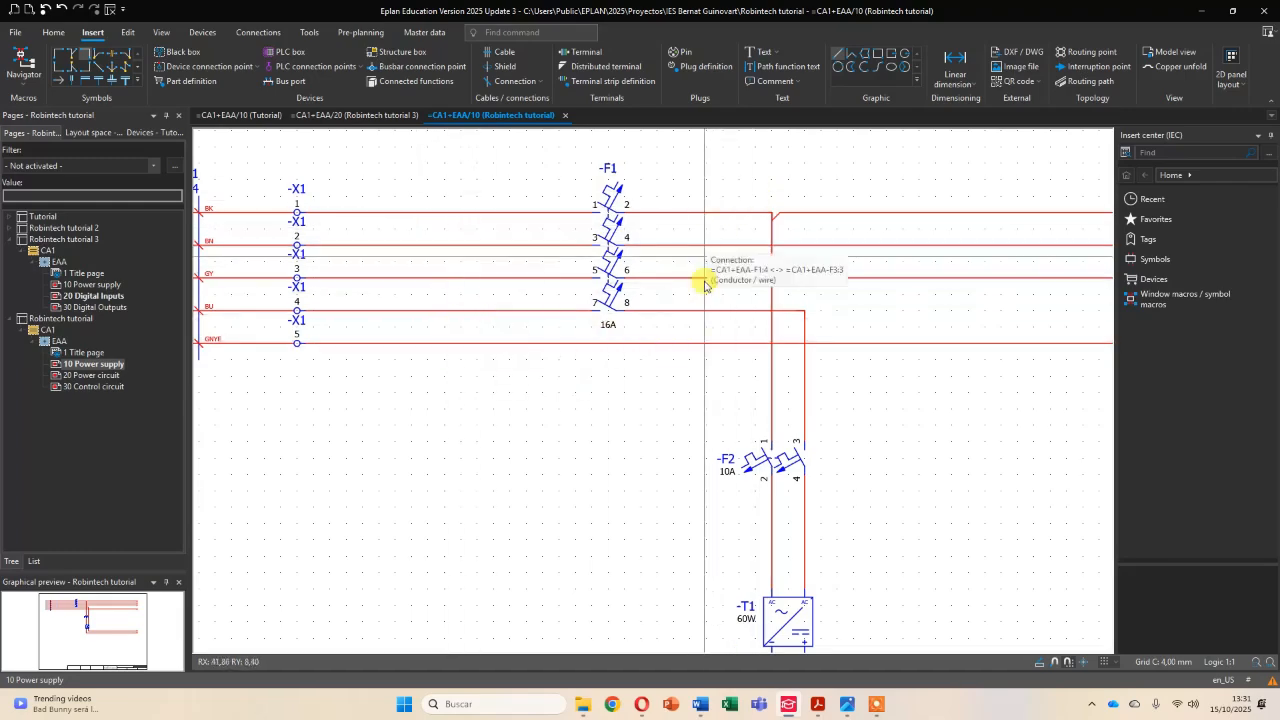
pyautogui.scroll(-3, 895, 336)
pyautogui.moveTo(894, 346); pyautogui.dragTo(665, 304, button='middle')
pyautogui.scroll(-1, 690, 289)
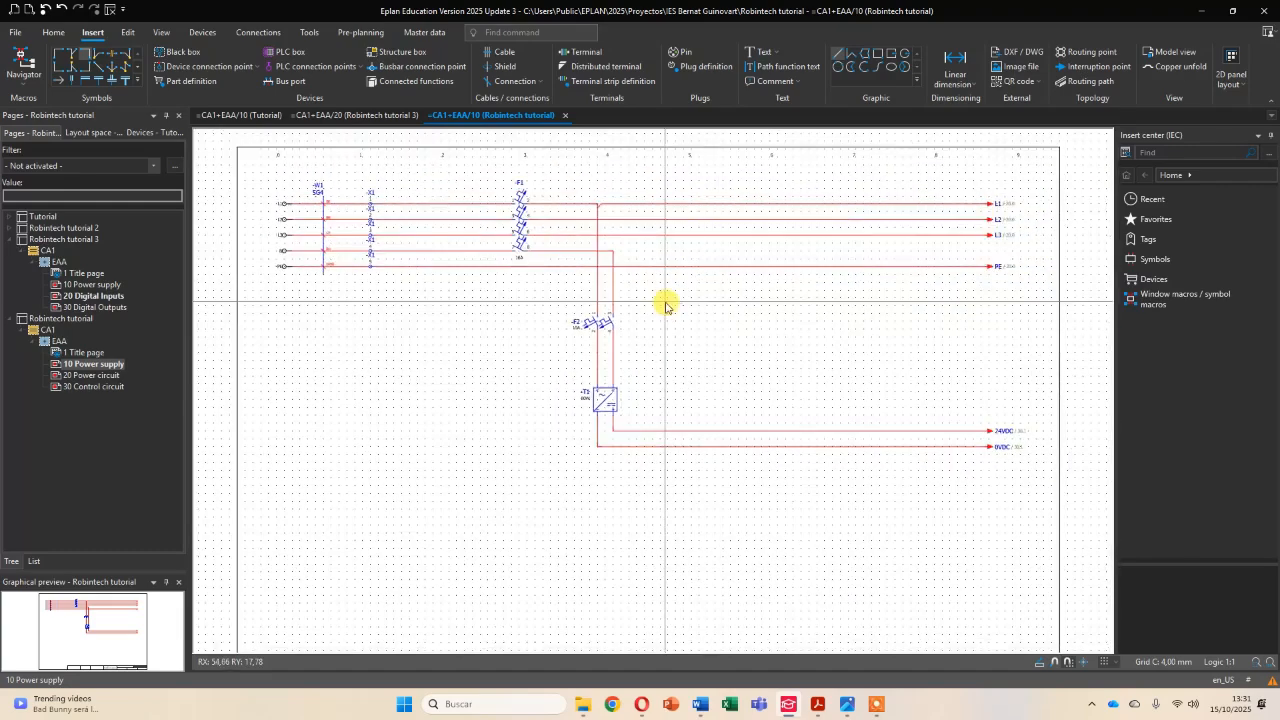
# - Place connection definition points across the entire Robintech tutorial project with the Default settings
pyautogui.click(257, 34)
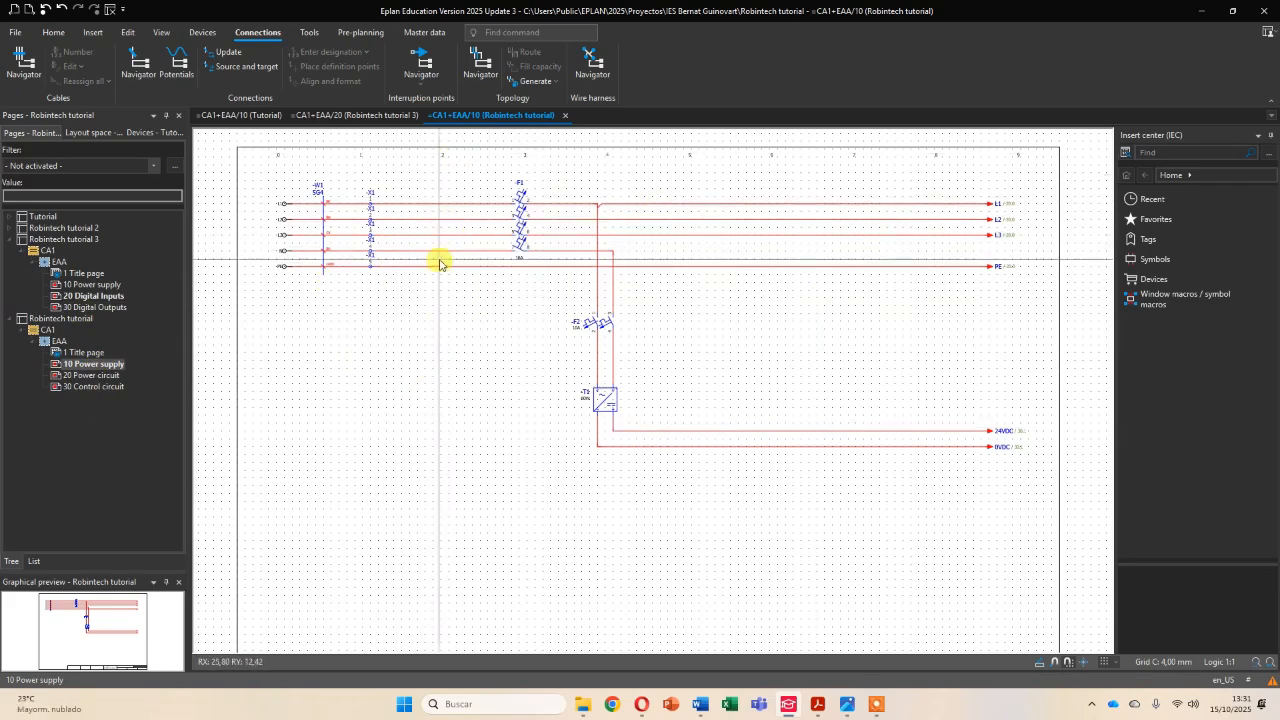
pyautogui.click(73, 320)
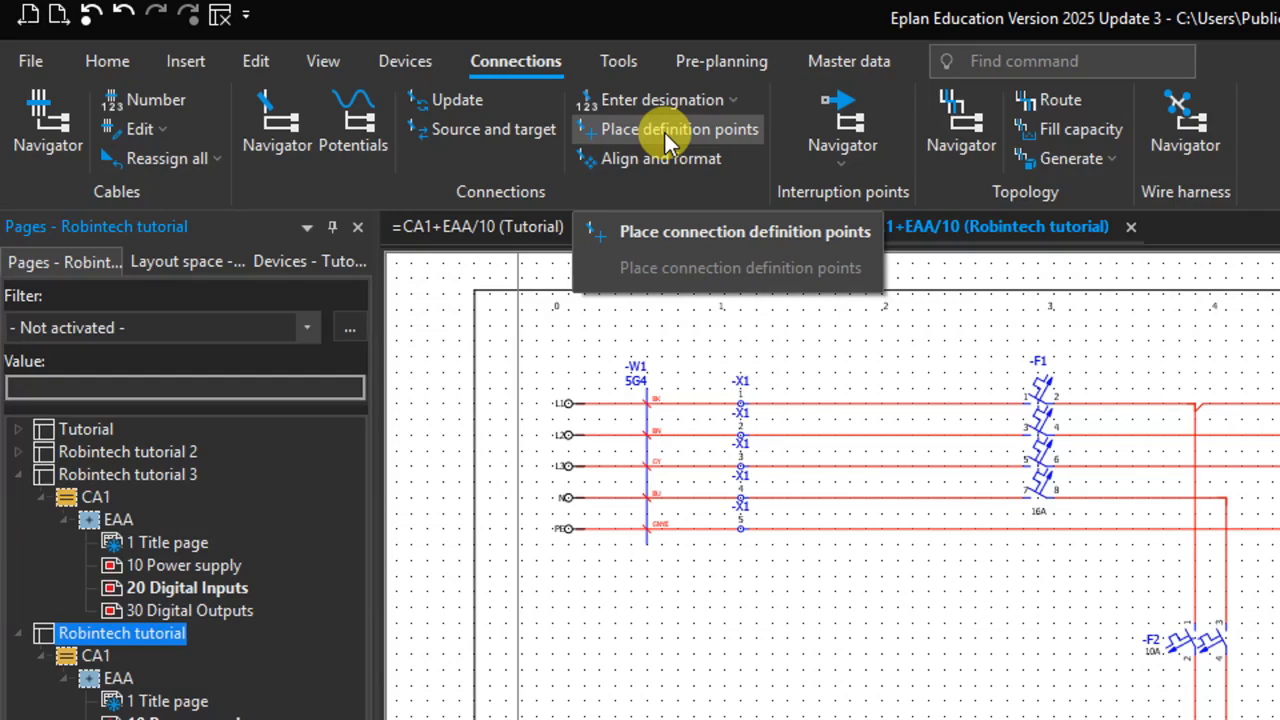
pyautogui.click(665, 130)
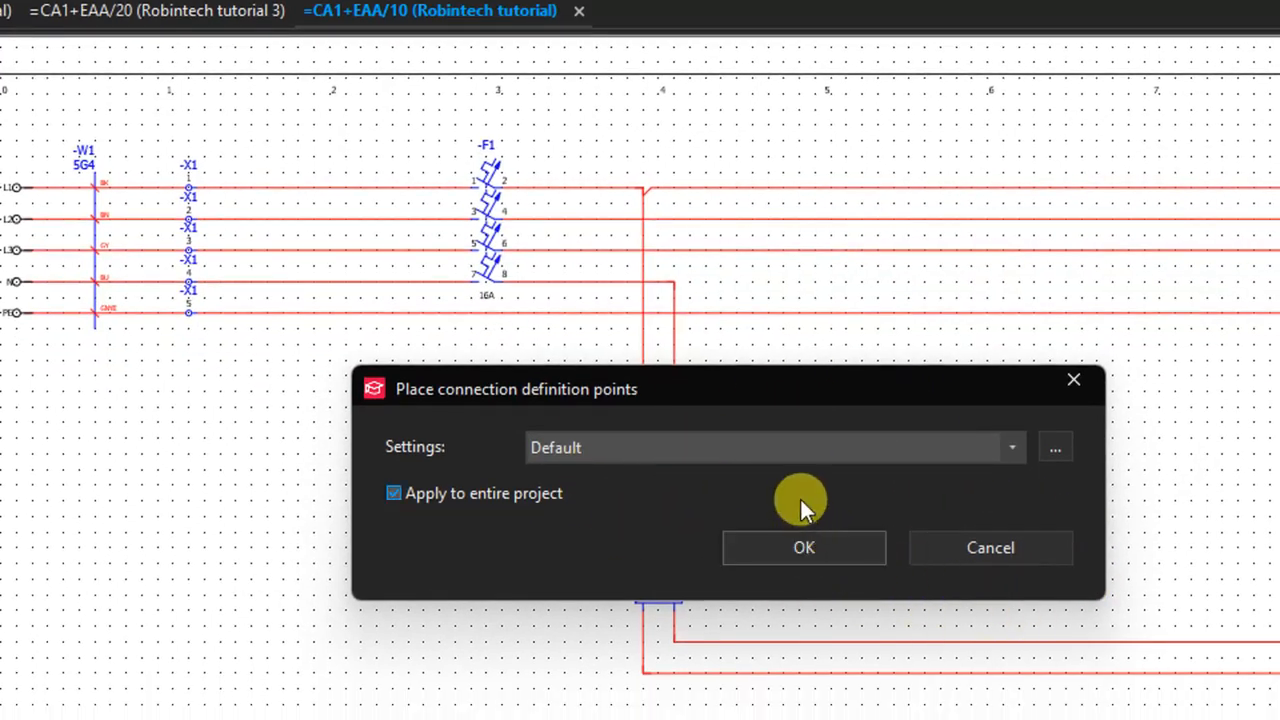
pyautogui.click(798, 540)
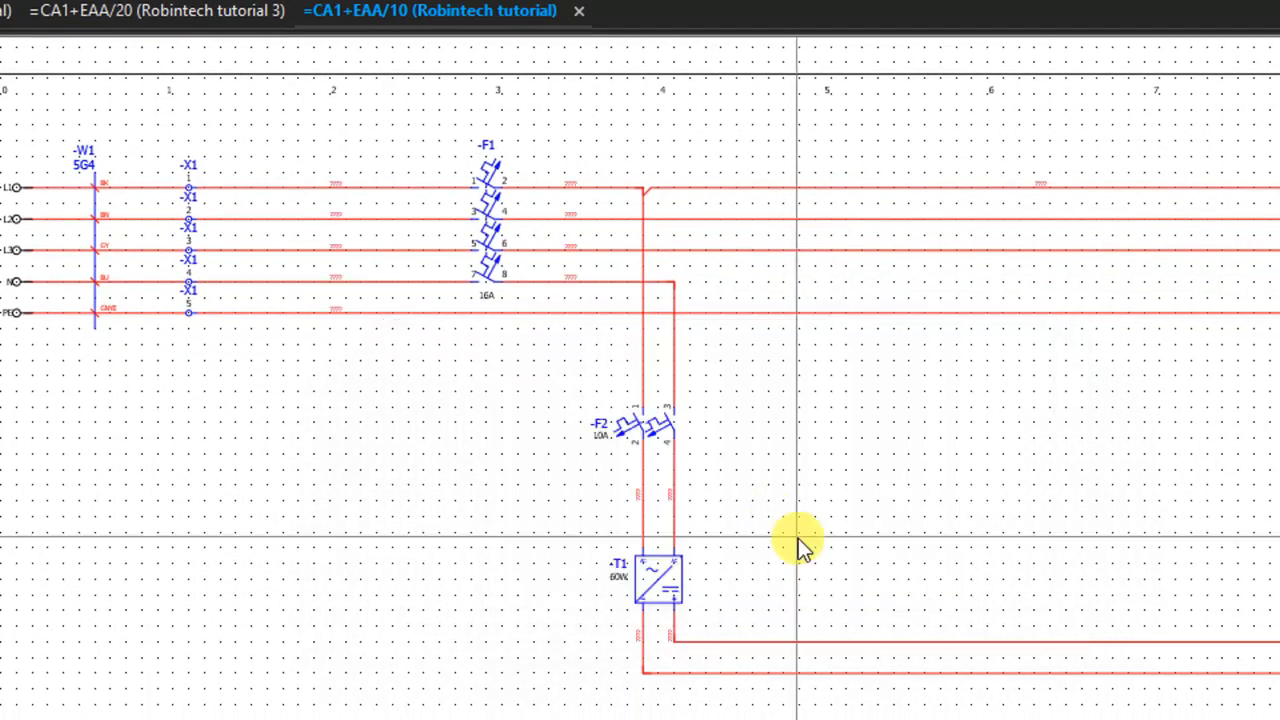
# - Start designating connections for the Robintech tutorial project and open the connection numbering scheme settings
pyautogui.scroll(4, 443, 300)
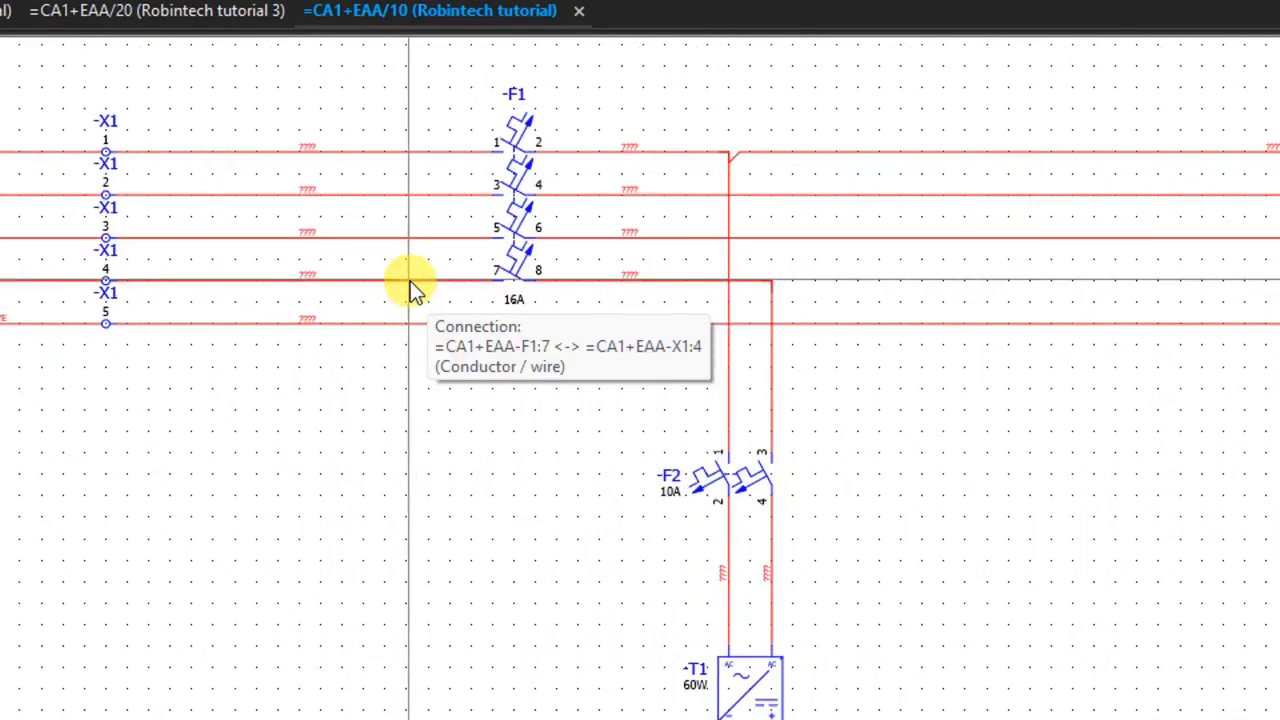
pyautogui.moveTo(347, 272); pyautogui.dragTo(450, 345, button='middle')
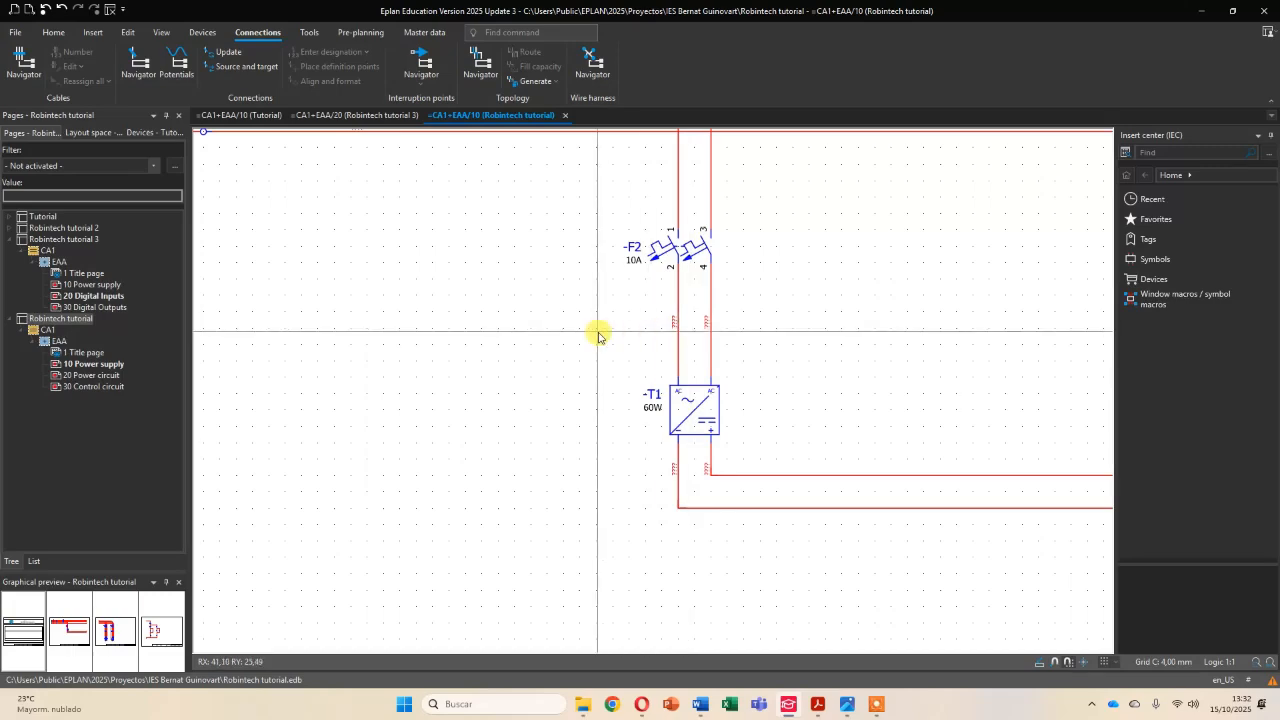
pyautogui.scroll(-1, 598, 332)
pyautogui.moveTo(532, 319); pyautogui.dragTo(514, 408, button='middle')
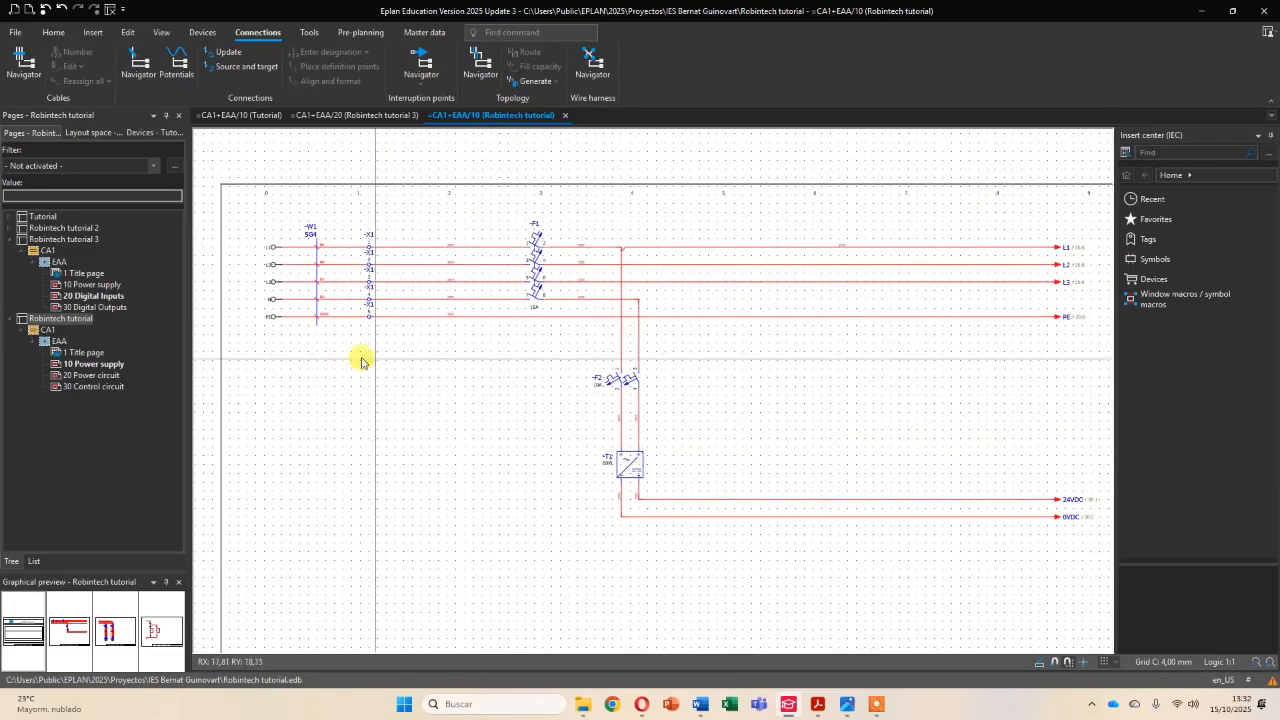
pyautogui.click(58, 320)
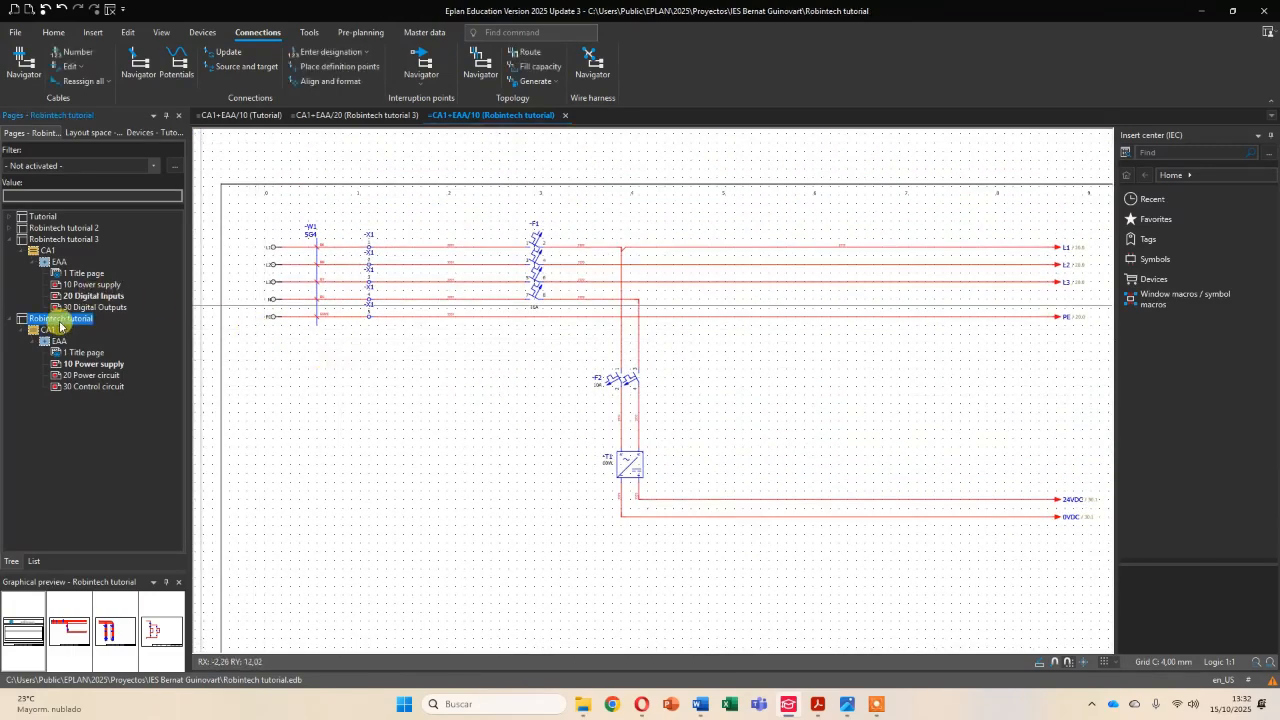
pyautogui.click(327, 53)
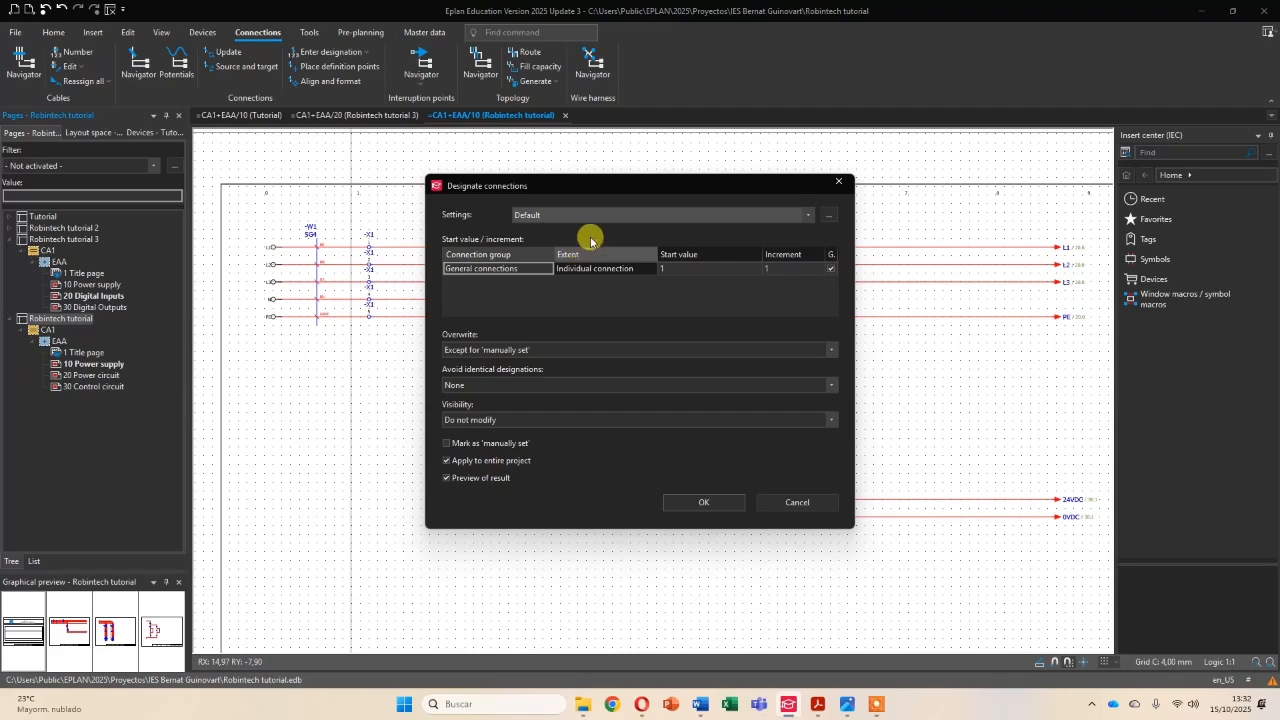
pyautogui.click(828, 217)
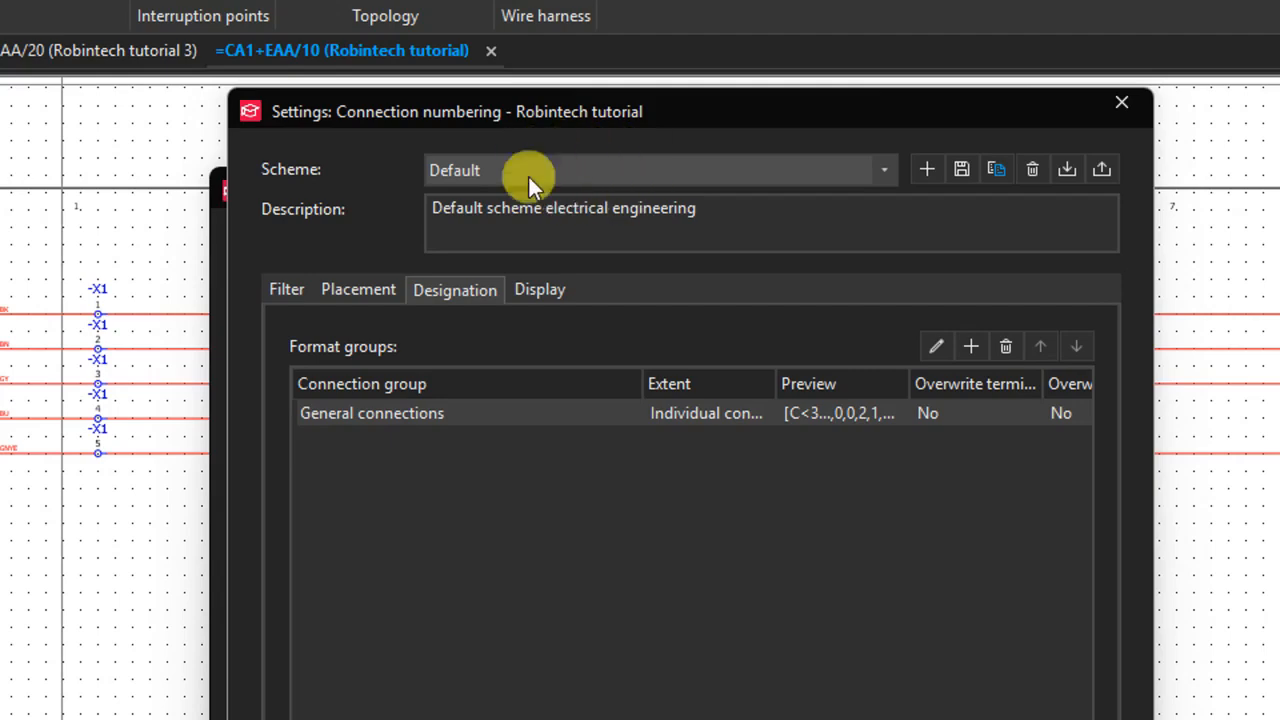
# - Copy the Default numbering scheme as "My scheme" with the description "Customizes scheme electrical engineering"
pyautogui.click(994, 177)
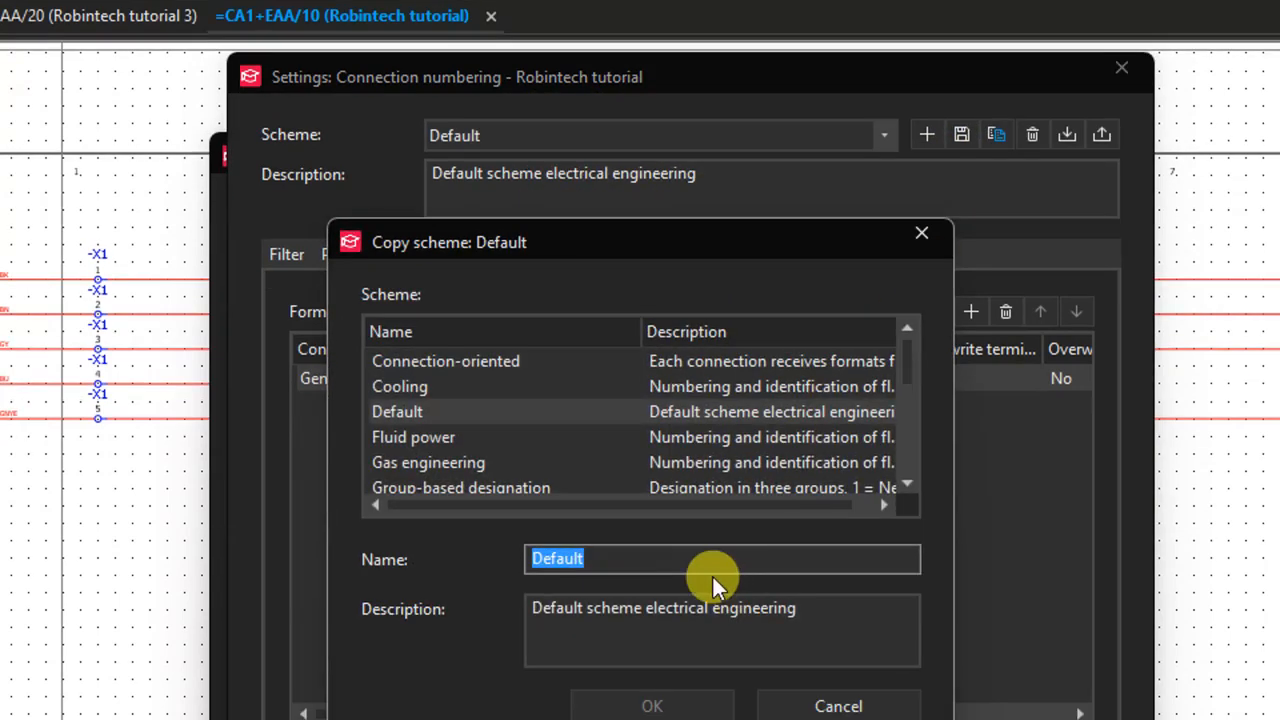
pyautogui.click(645, 599)
pyautogui.moveTo(645, 563); pyautogui.dragTo(509, 560)
pyautogui.write('My scheme')
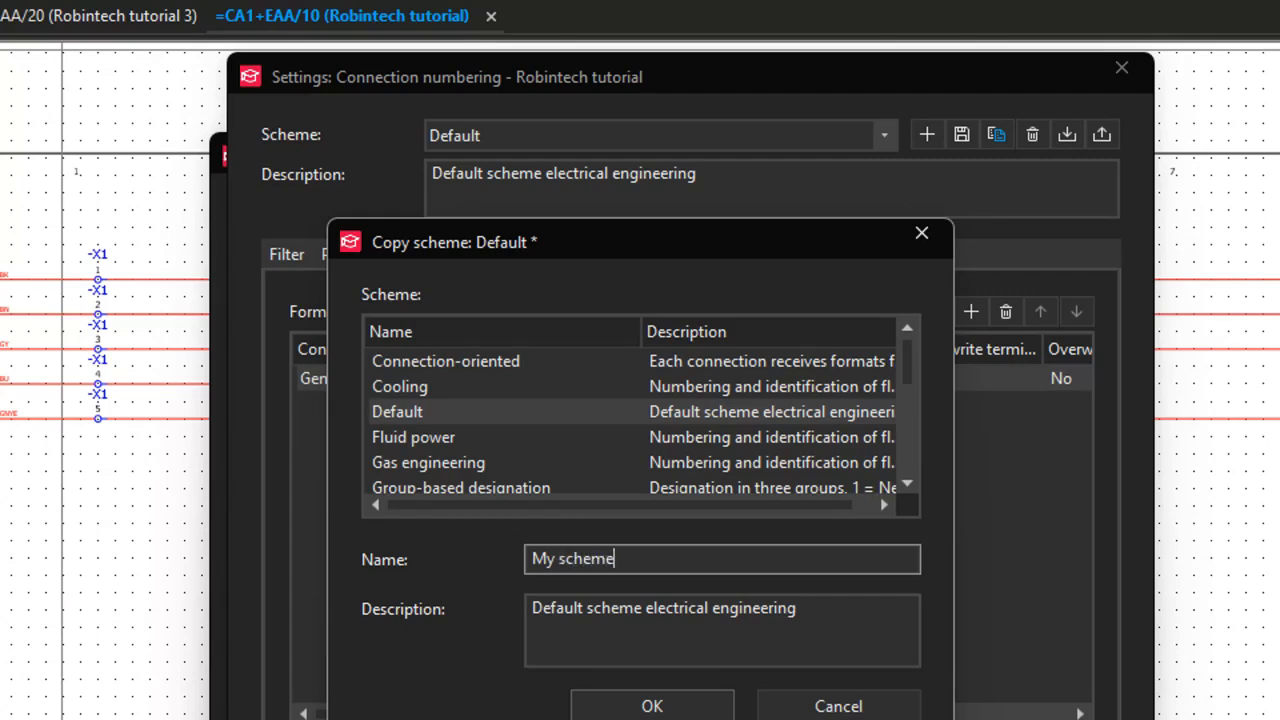
pyautogui.doubleClick(556, 607)
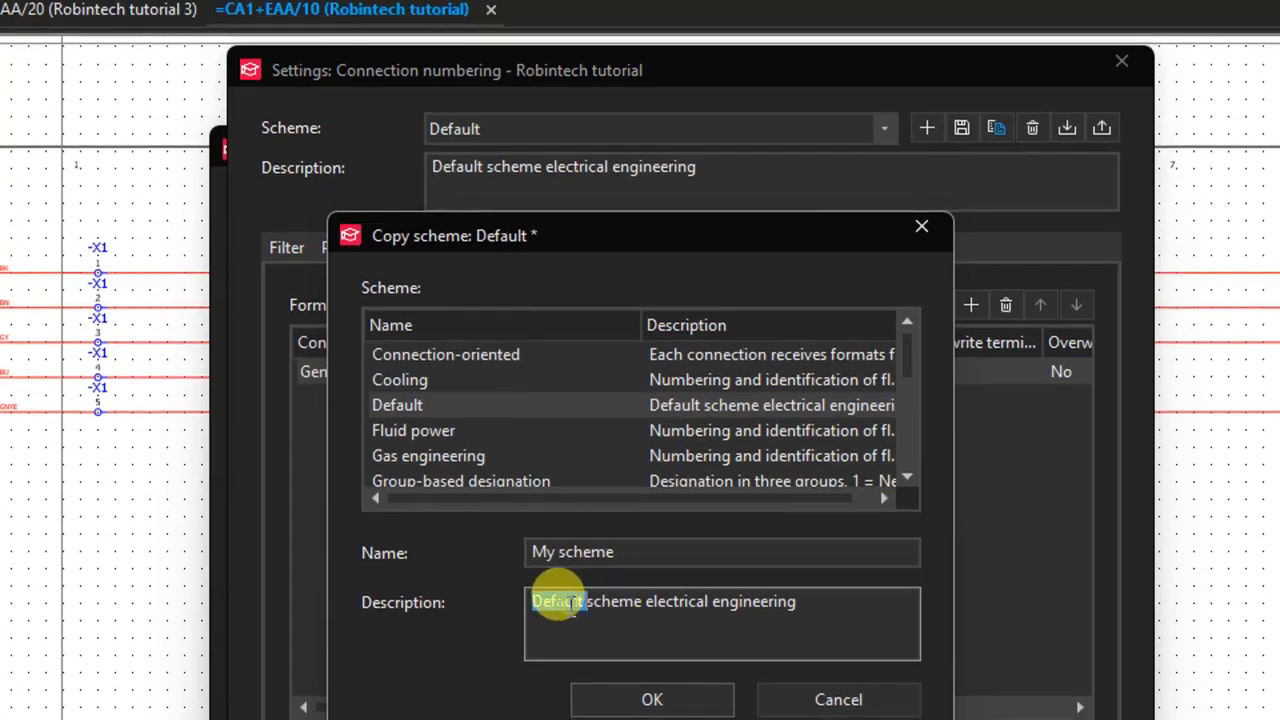
pyautogui.write('Custom')
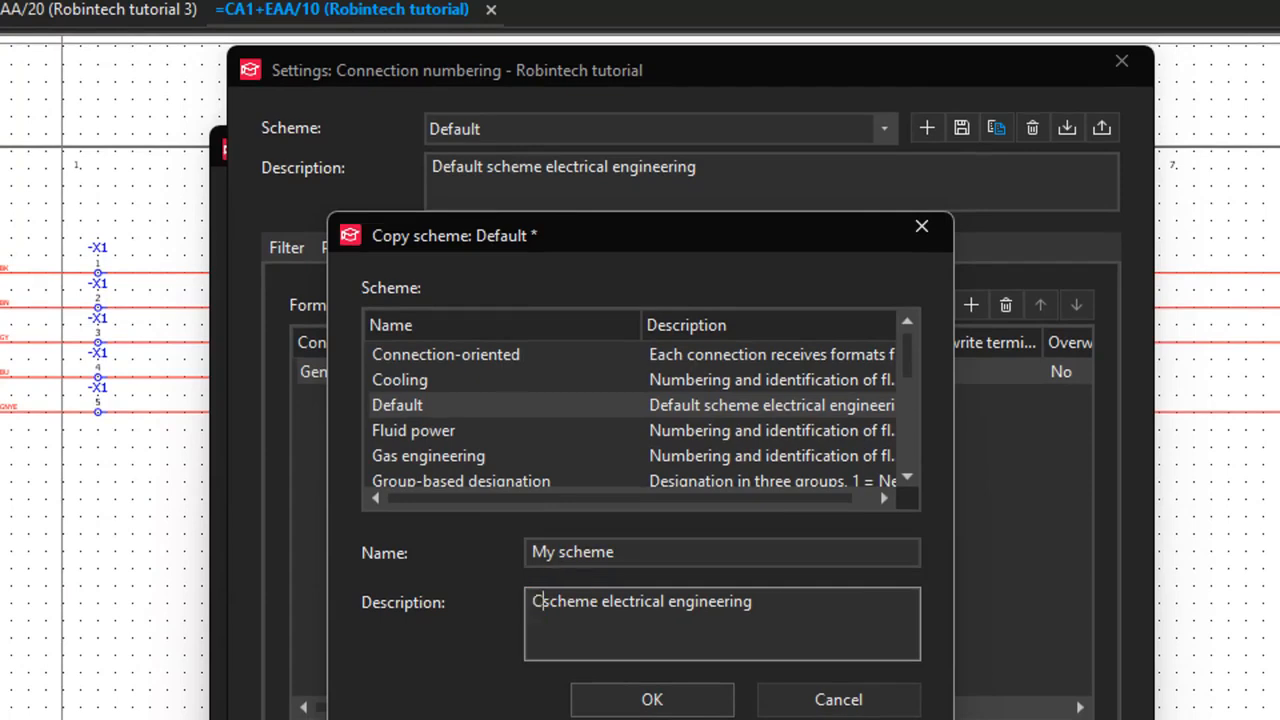
pyautogui.write('izad')
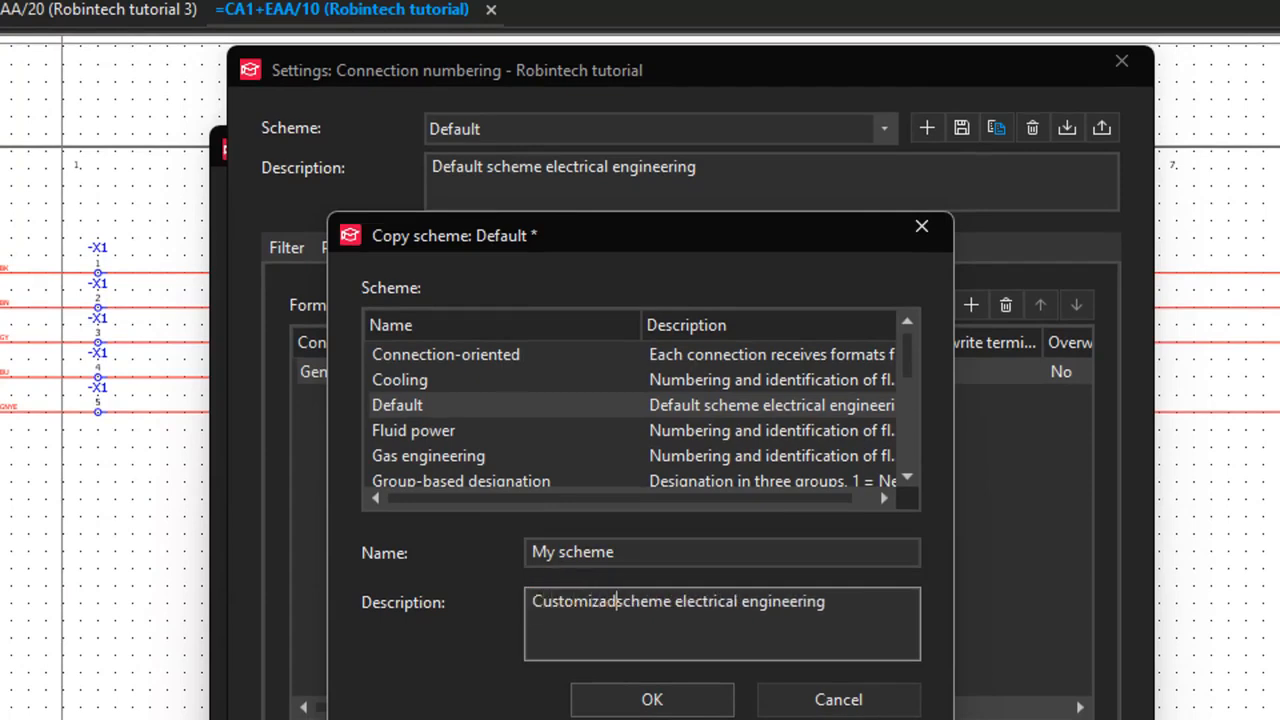
pyautogui.write('s')
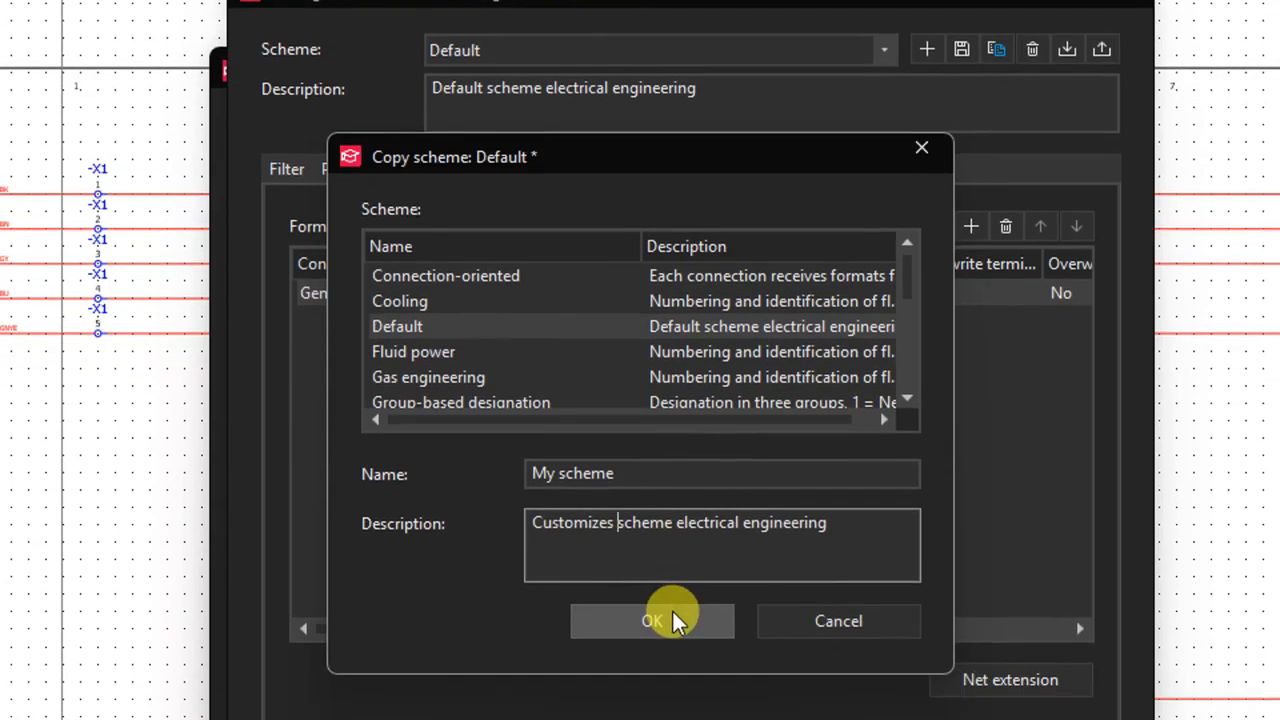
pyautogui.click(673, 612)
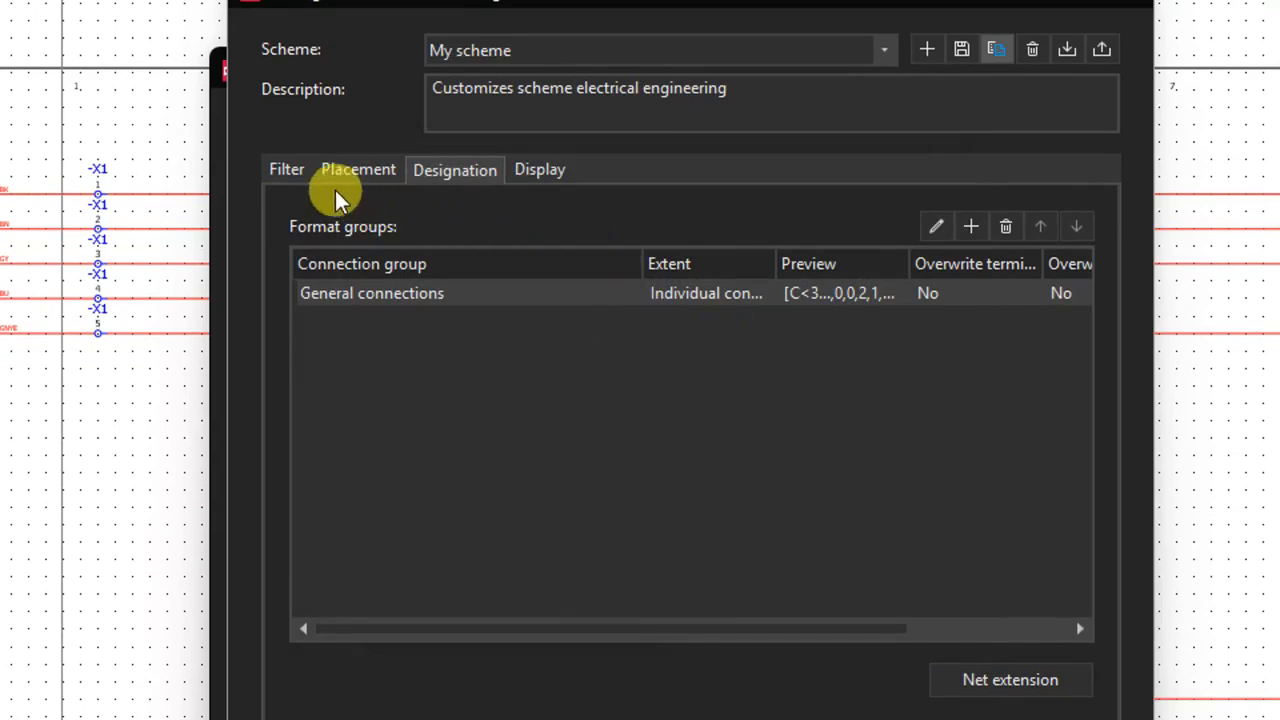
# - Edit the General connections format group of My scheme and set its extent to Signal / state
pyautogui.click(286, 171)
pyautogui.click(358, 170)
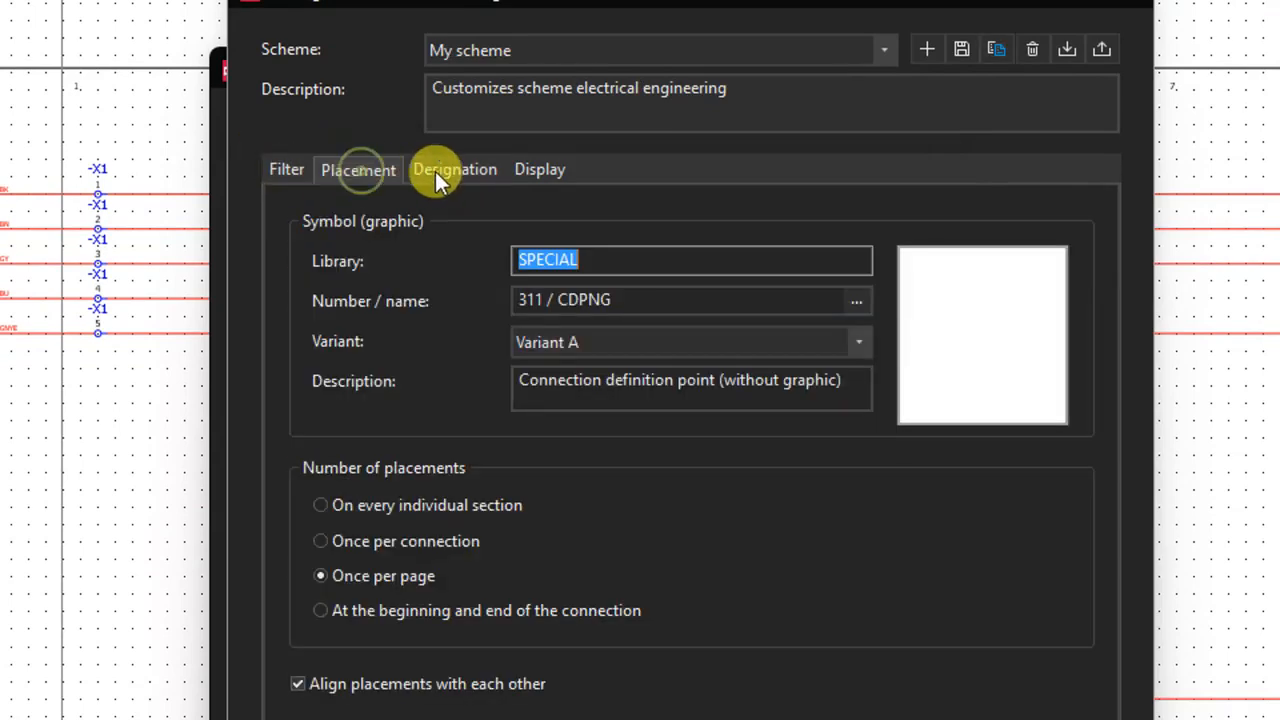
pyautogui.click(278, 176)
pyautogui.click(335, 167)
pyautogui.click(435, 165)
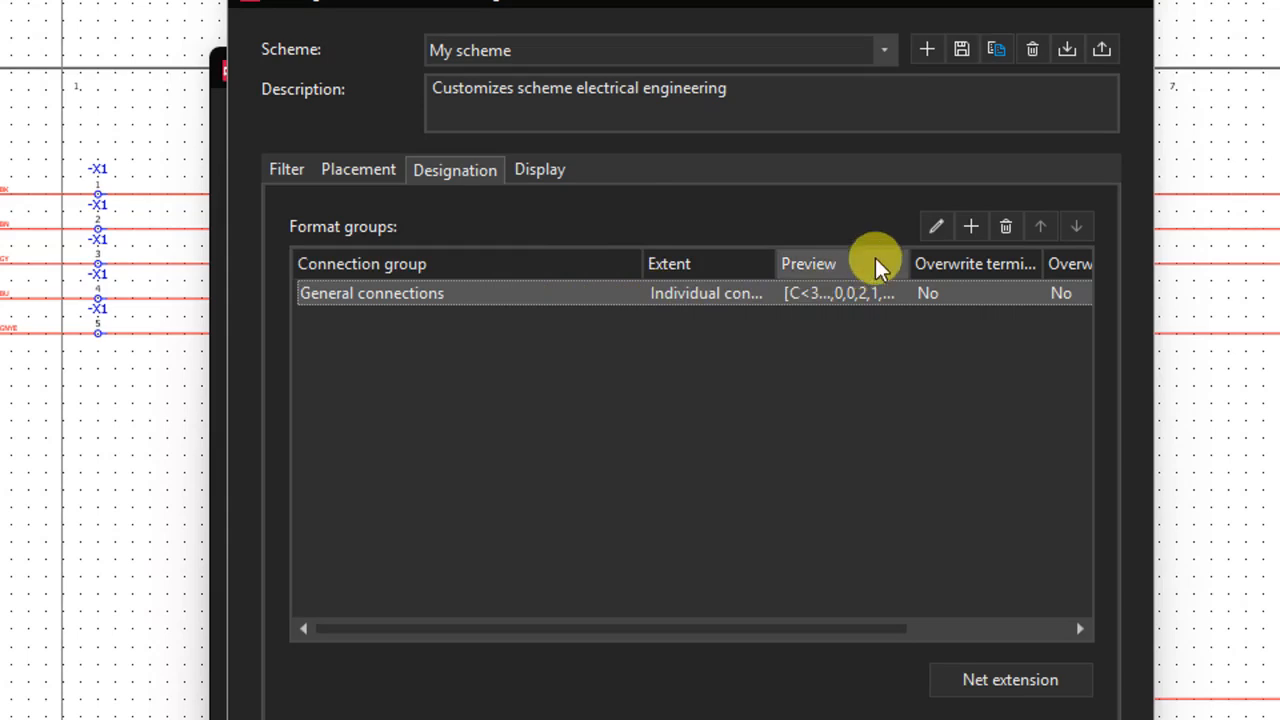
pyautogui.click(935, 232)
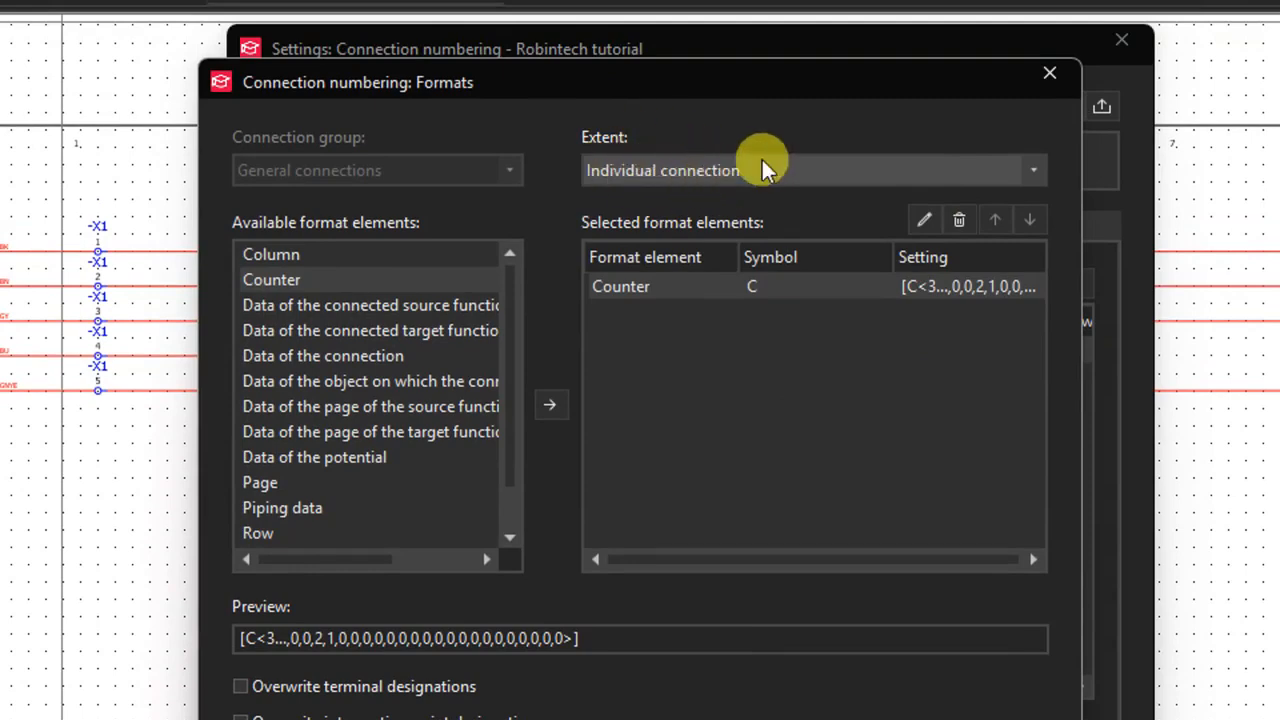
pyautogui.click(1033, 171)
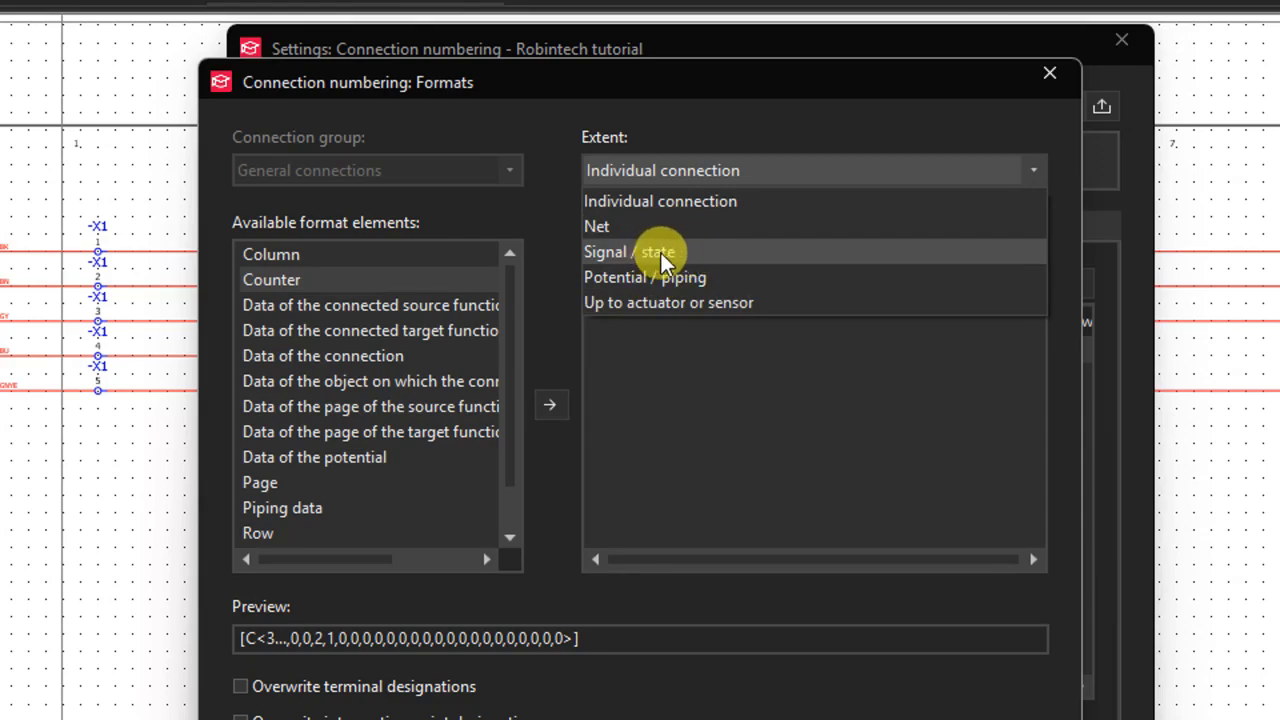
pyautogui.click(658, 252)
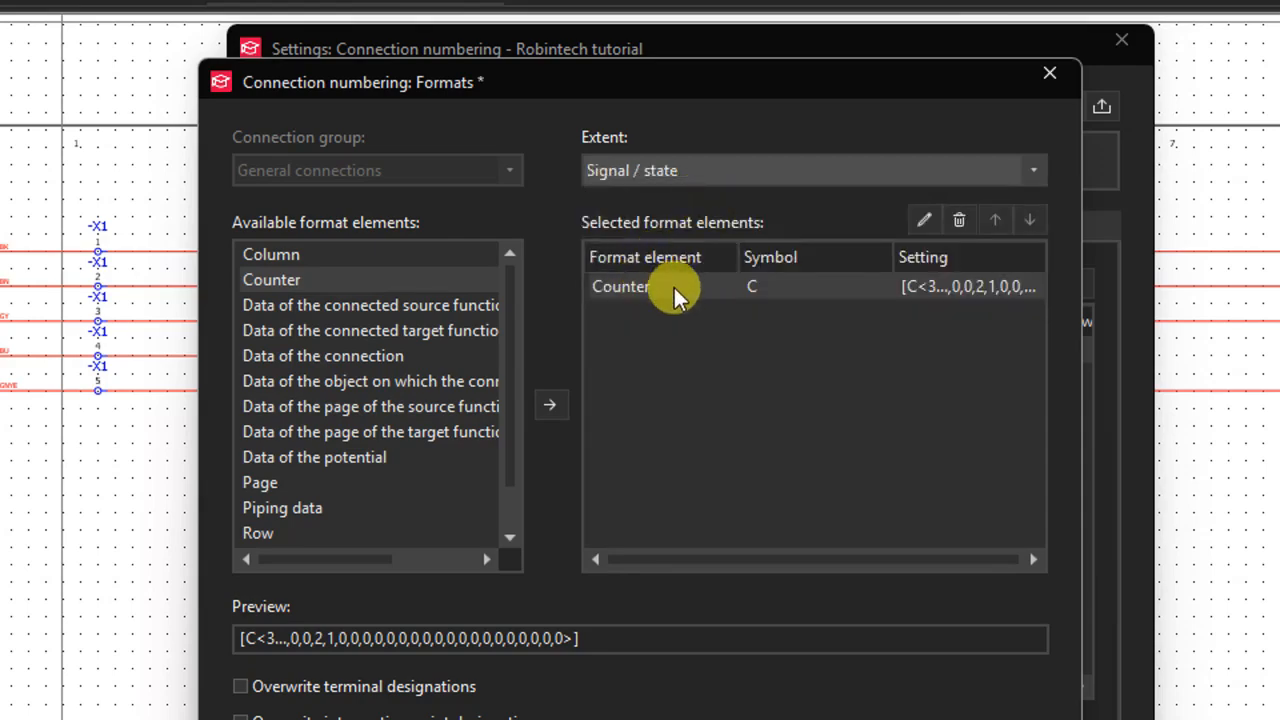
# - Add a Page format element taken from the target, with a minimum of 2 digits, to the General connections format
pyautogui.click(640, 288)
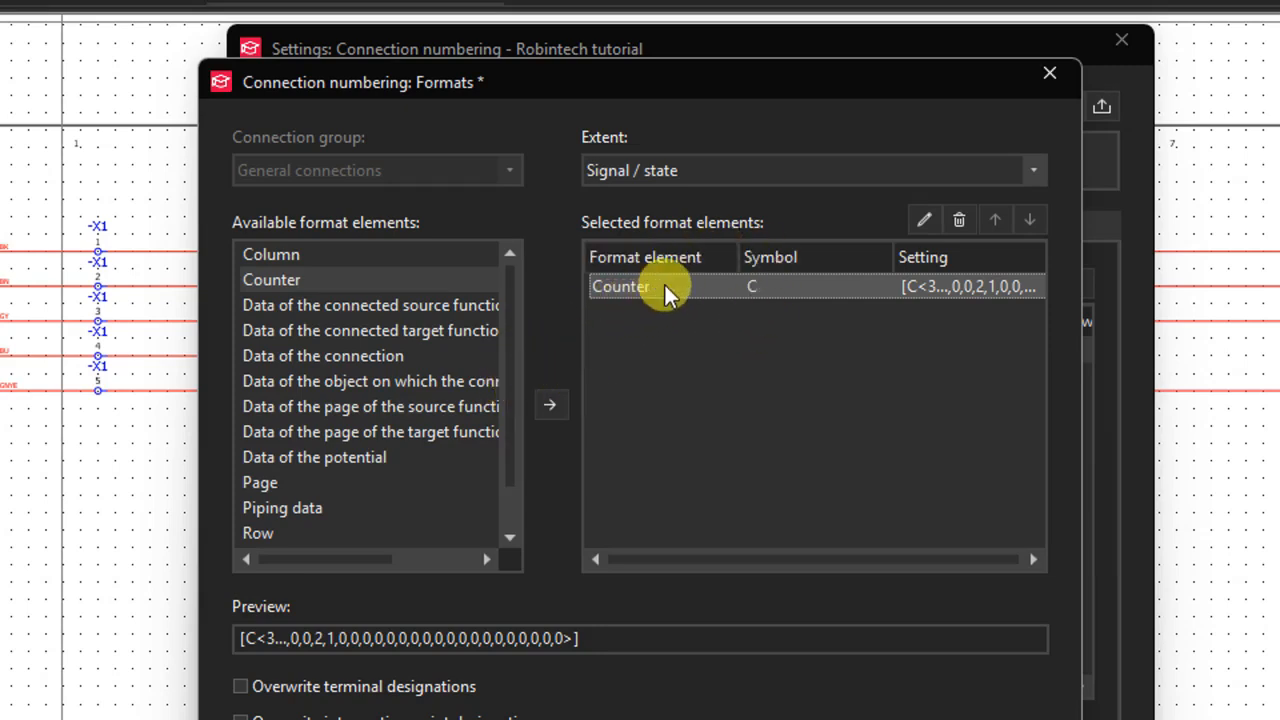
pyautogui.click(277, 482)
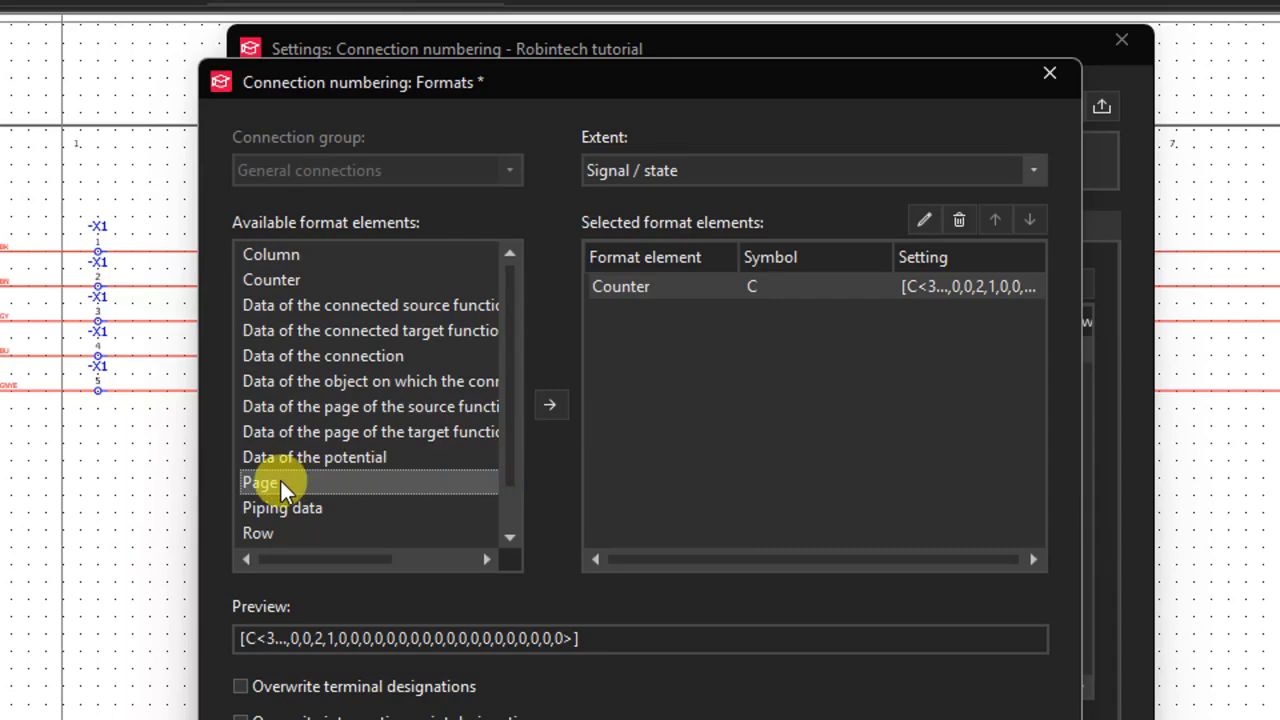
pyautogui.click(551, 406)
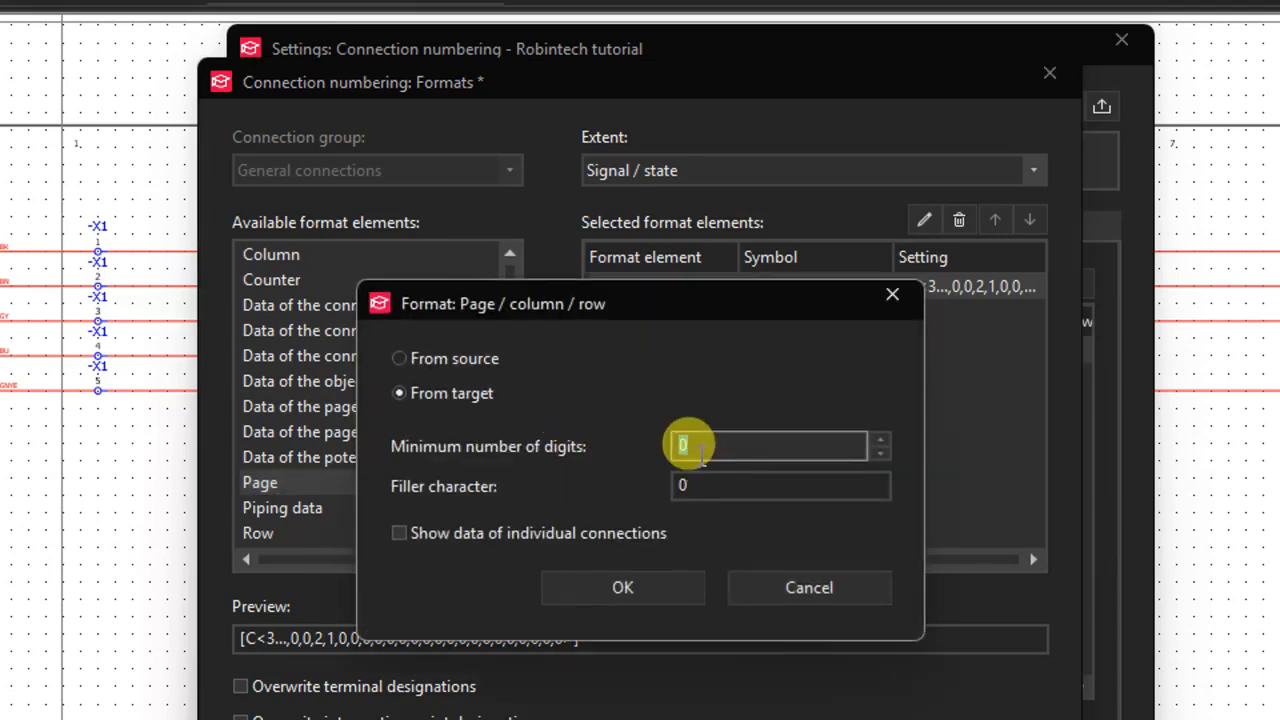
pyautogui.click(879, 440)
pyautogui.click(877, 440)
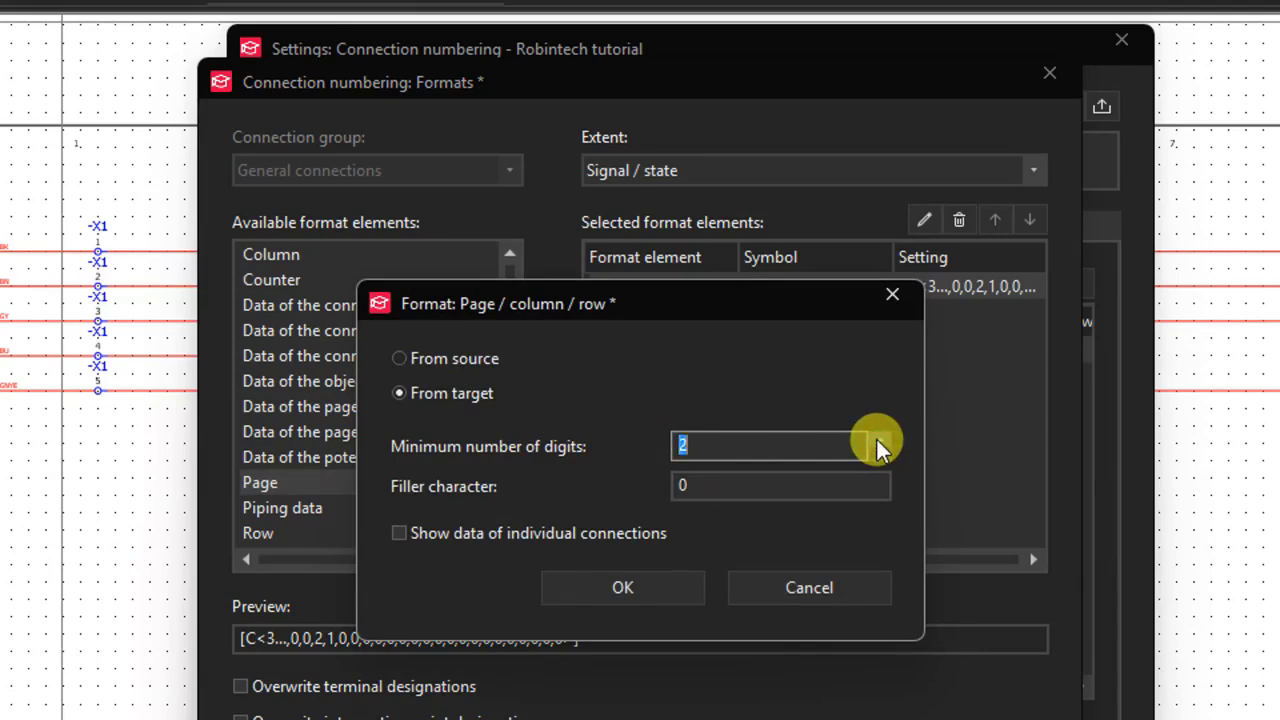
pyautogui.click(656, 584)
# - Move the Page element ahead of the Counter in the format and accept the My scheme numbering settings
pyautogui.click(680, 314)
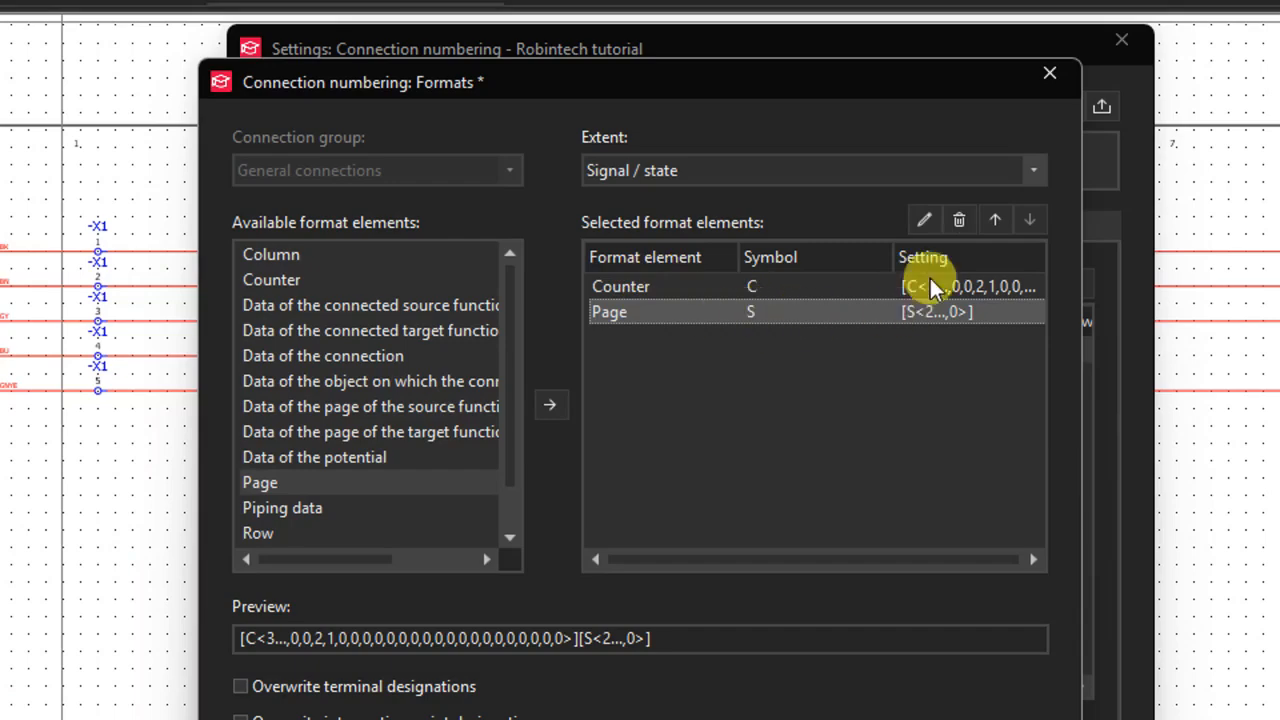
pyautogui.click(994, 222)
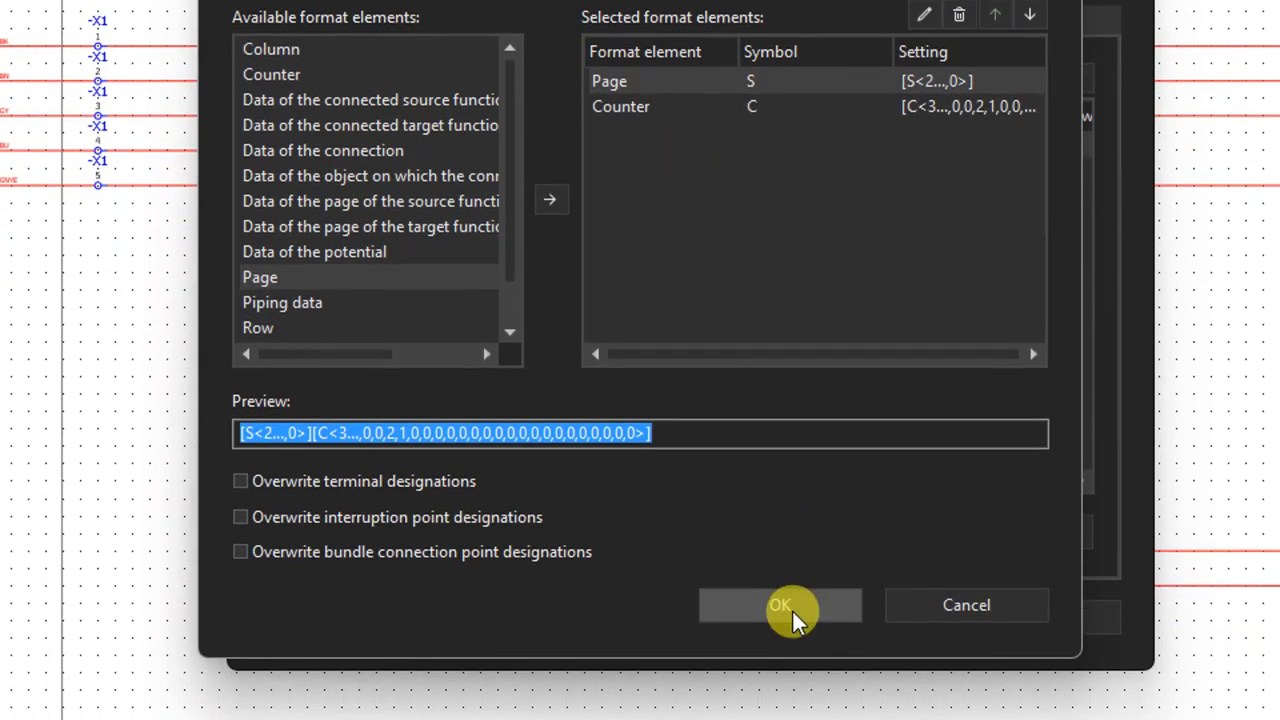
pyautogui.click(793, 605)
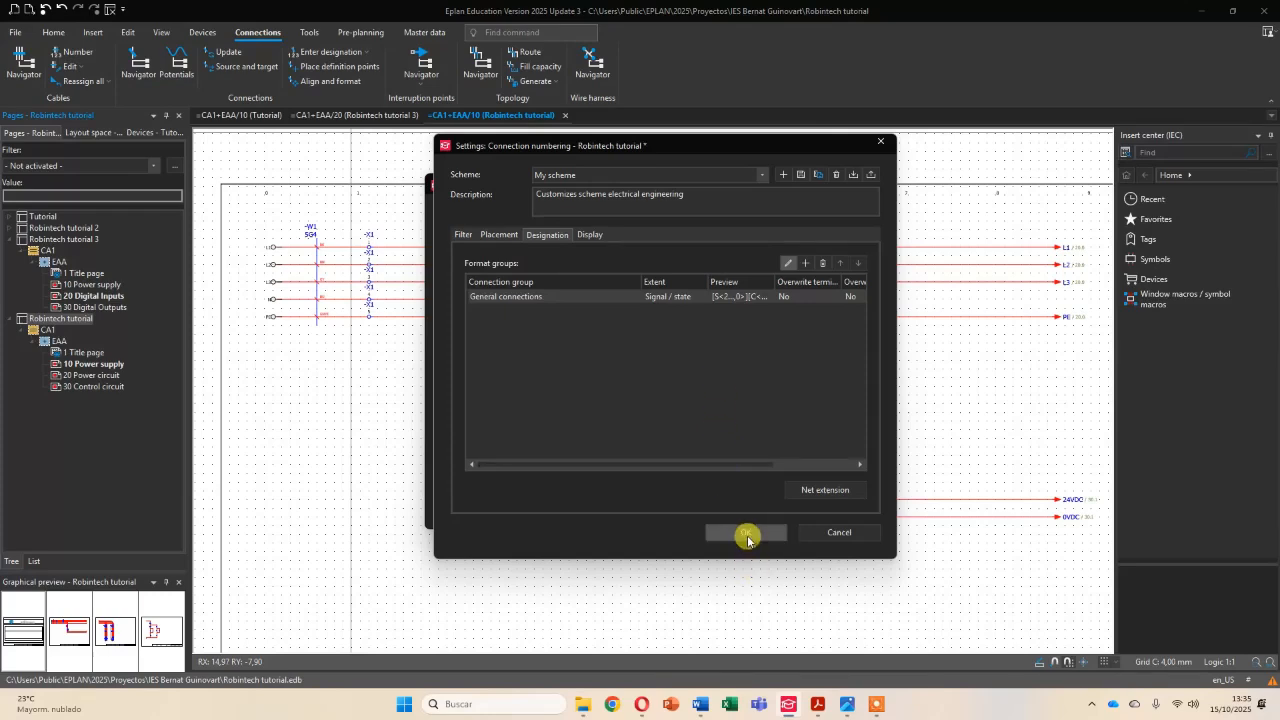
pyautogui.click(862, 612)
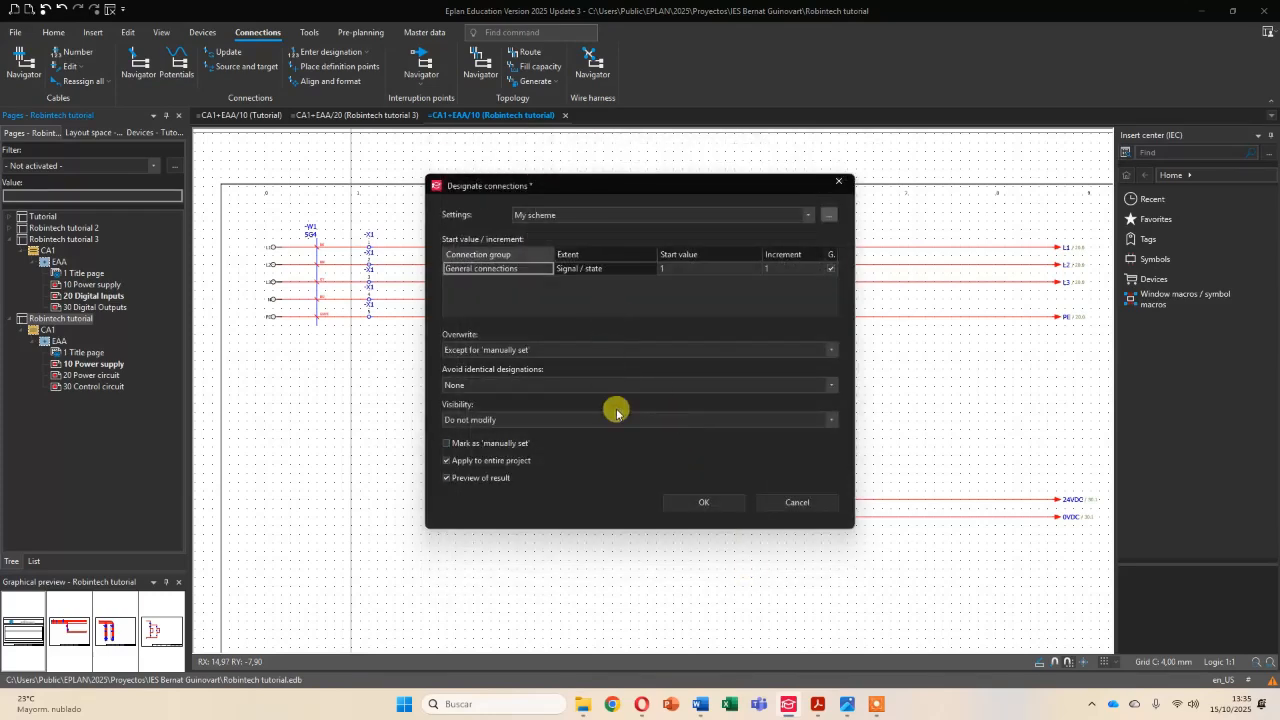
# - Designate the connections of the entire project with My scheme, checking the preview of the new designations before accepting them
pyautogui.click(703, 503)
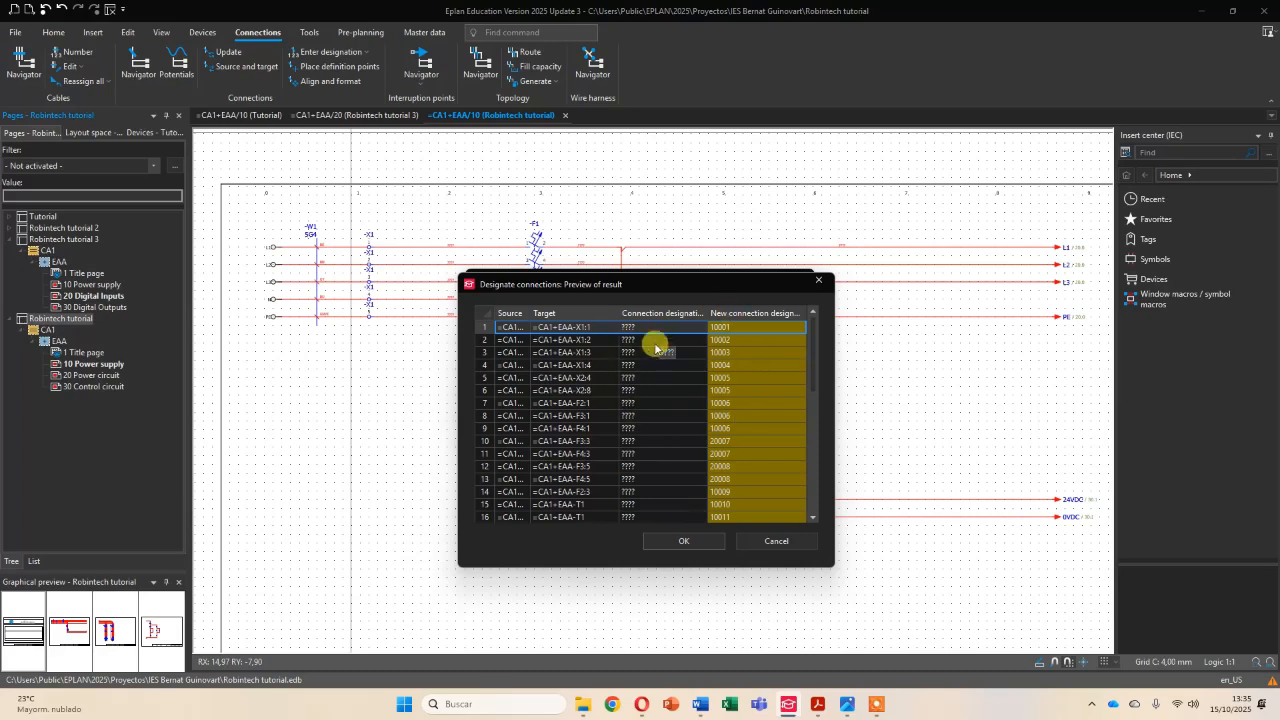
pyautogui.scroll(-8, 747, 358)
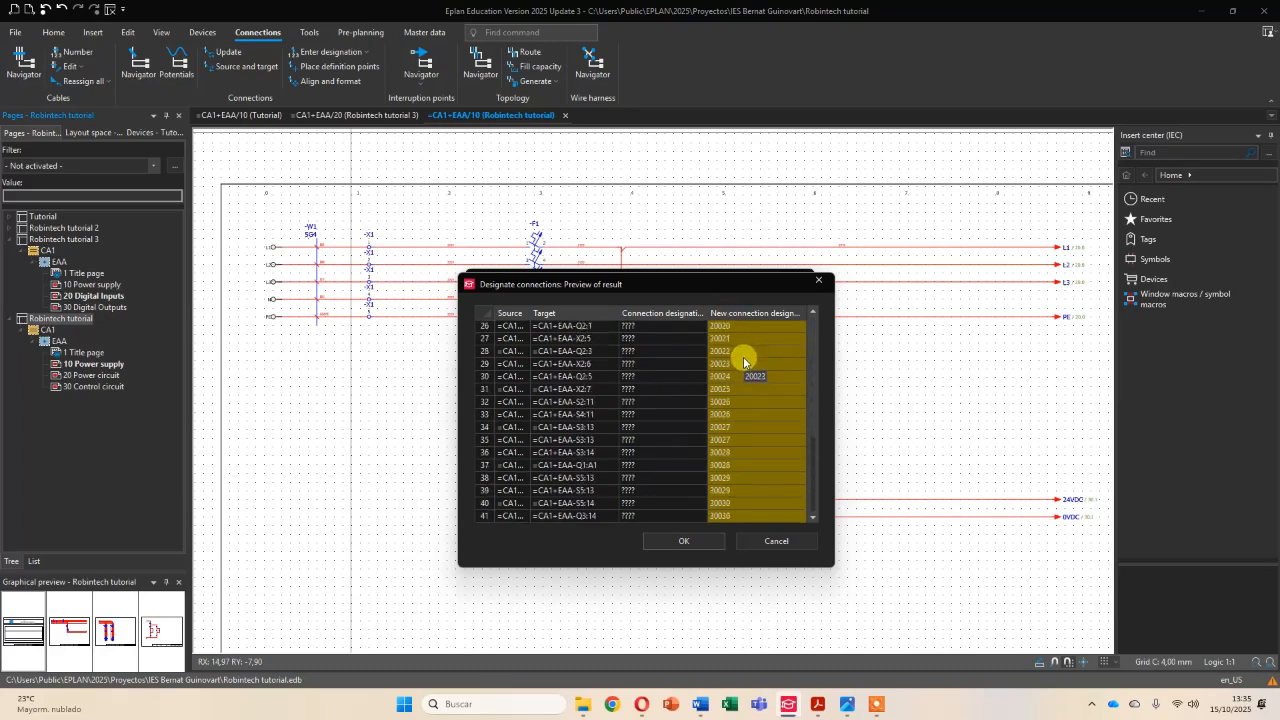
pyautogui.scroll(8, 743, 417)
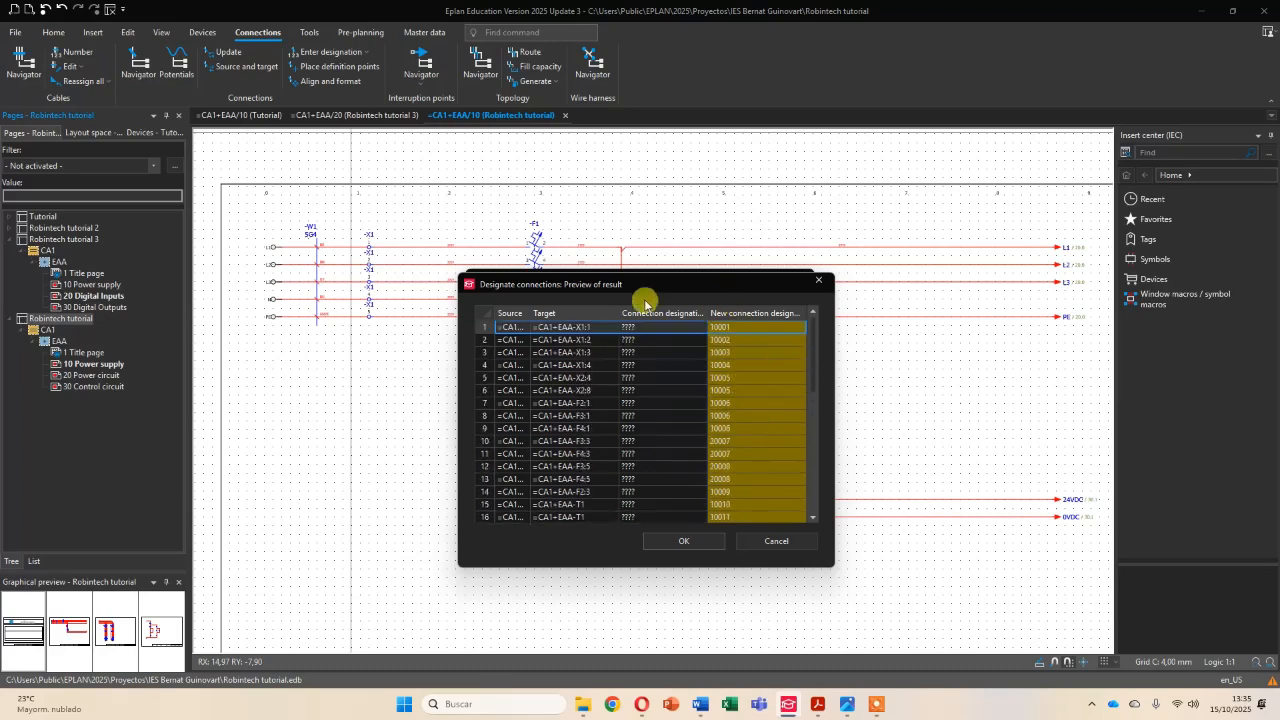
pyautogui.click(681, 542)
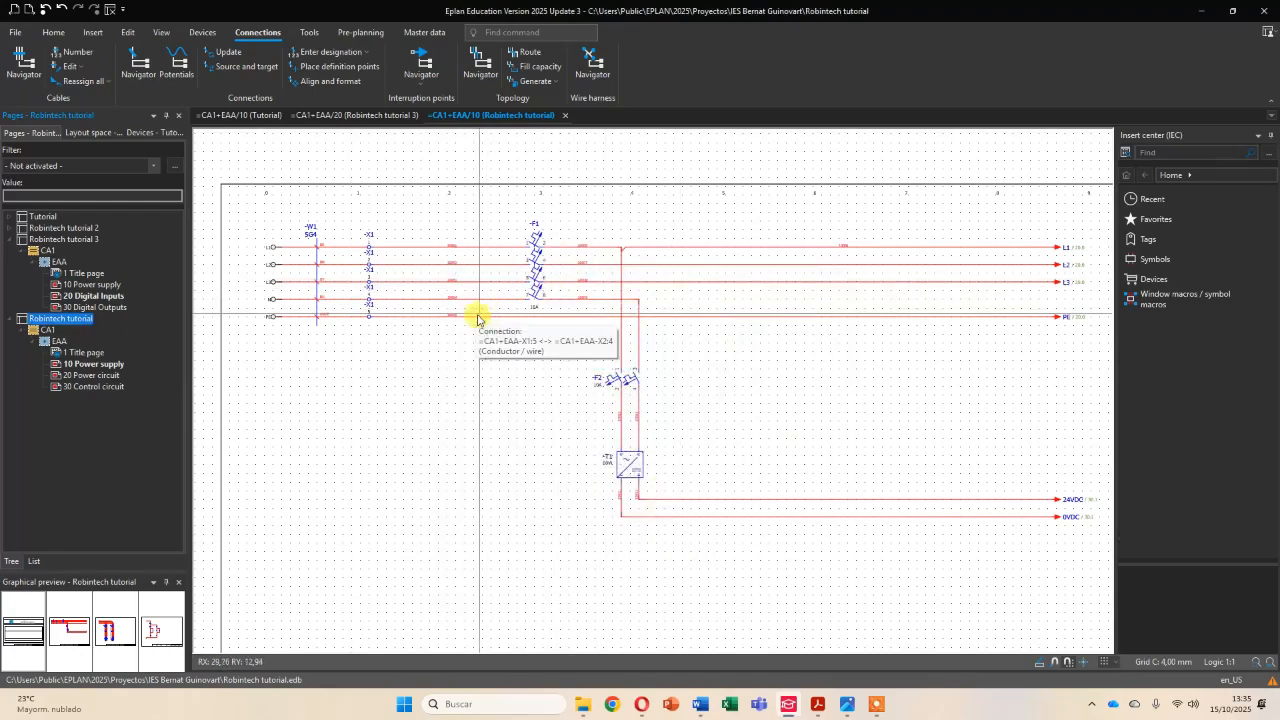
# - Examine the connection numbers on the Power supply page around F1 and T1, and compare them with the page number in the title block
pyautogui.scroll(5, 457, 272)
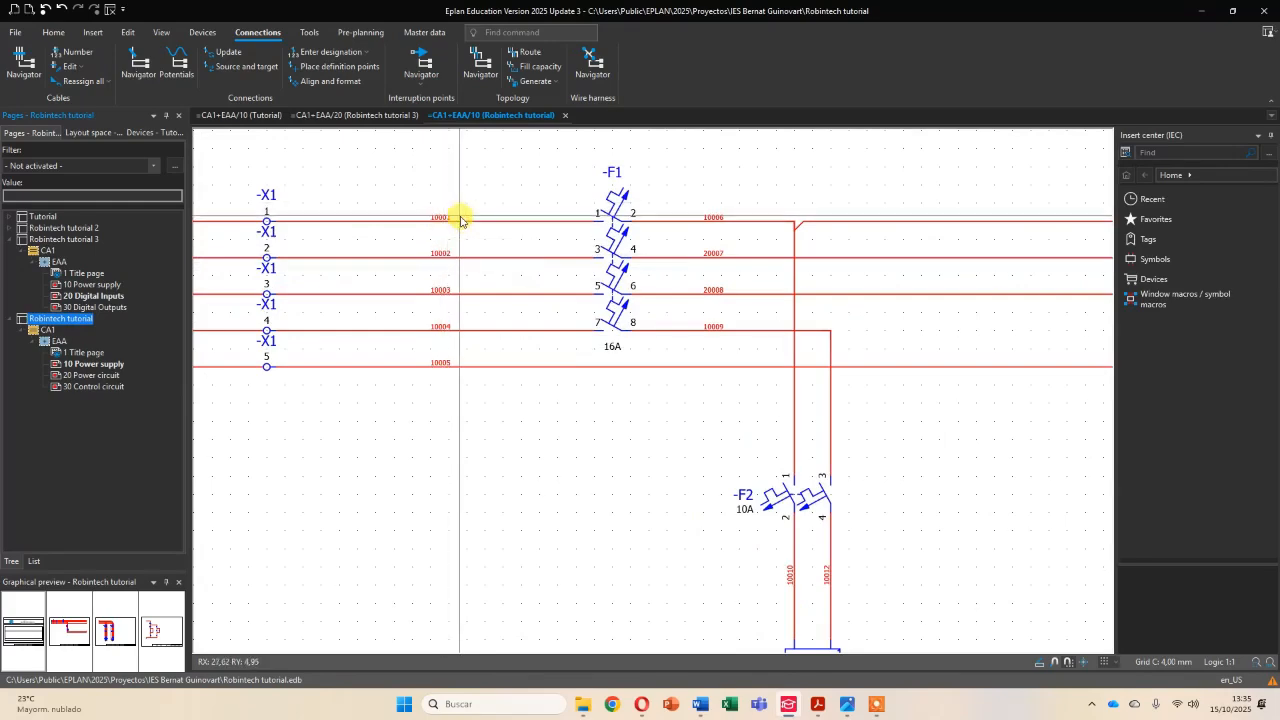
pyautogui.scroll(3, 460, 220)
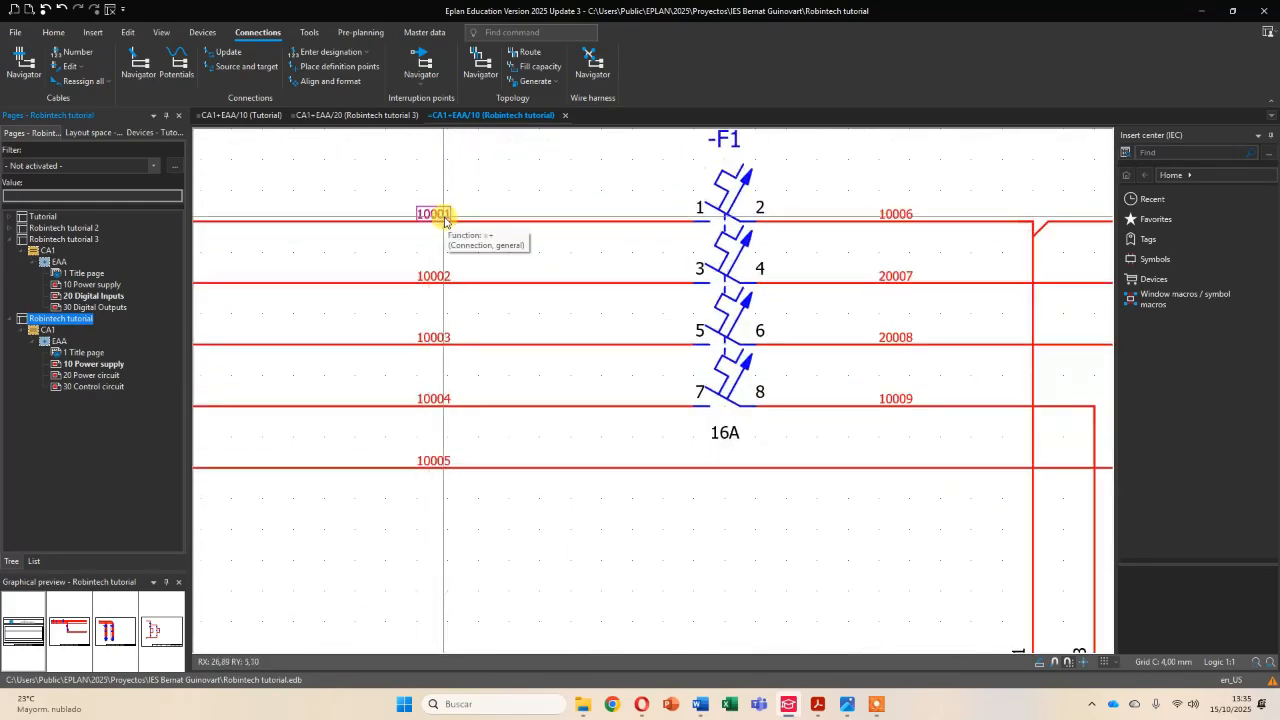
pyautogui.scroll(-2, 491, 300)
pyautogui.scroll(-2, 492, 300)
pyautogui.moveTo(712, 532); pyautogui.dragTo(638, 284, button='middle')
pyautogui.moveTo(824, 550); pyautogui.dragTo(688, 399, button='middle')
pyautogui.scroll(-1, 735, 445)
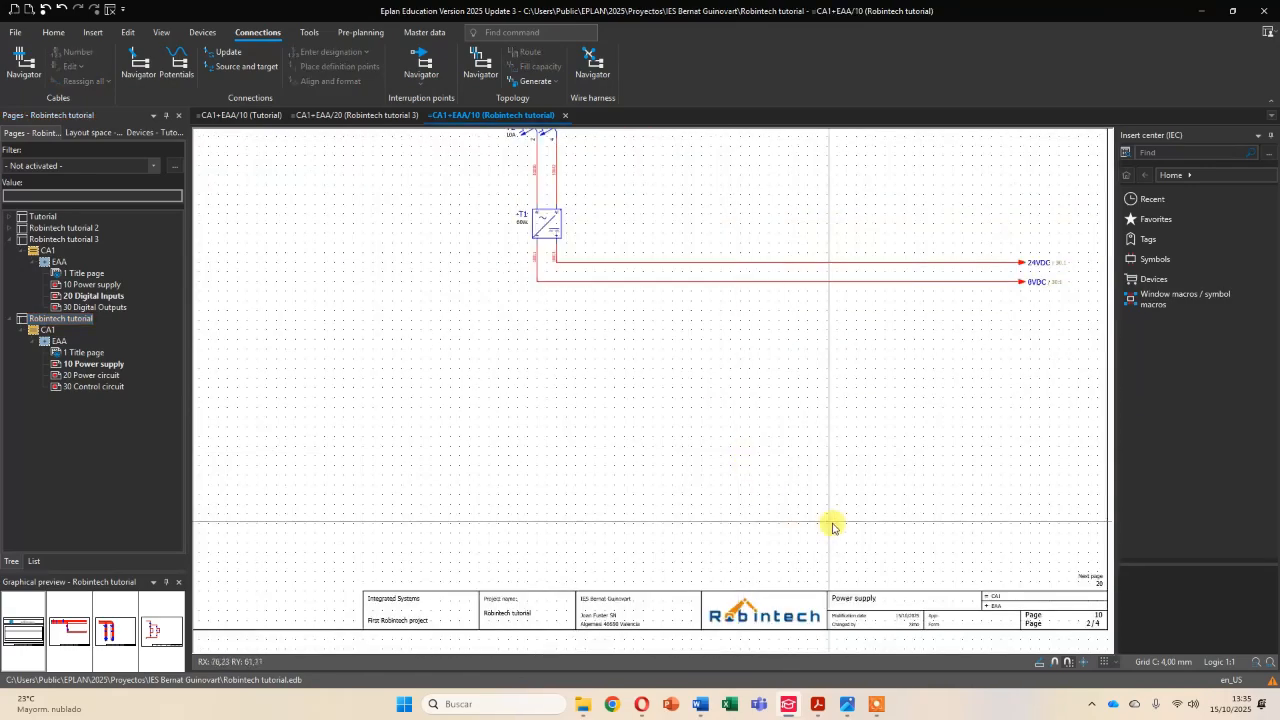
pyautogui.moveTo(824, 524); pyautogui.dragTo(689, 429, button='middle')
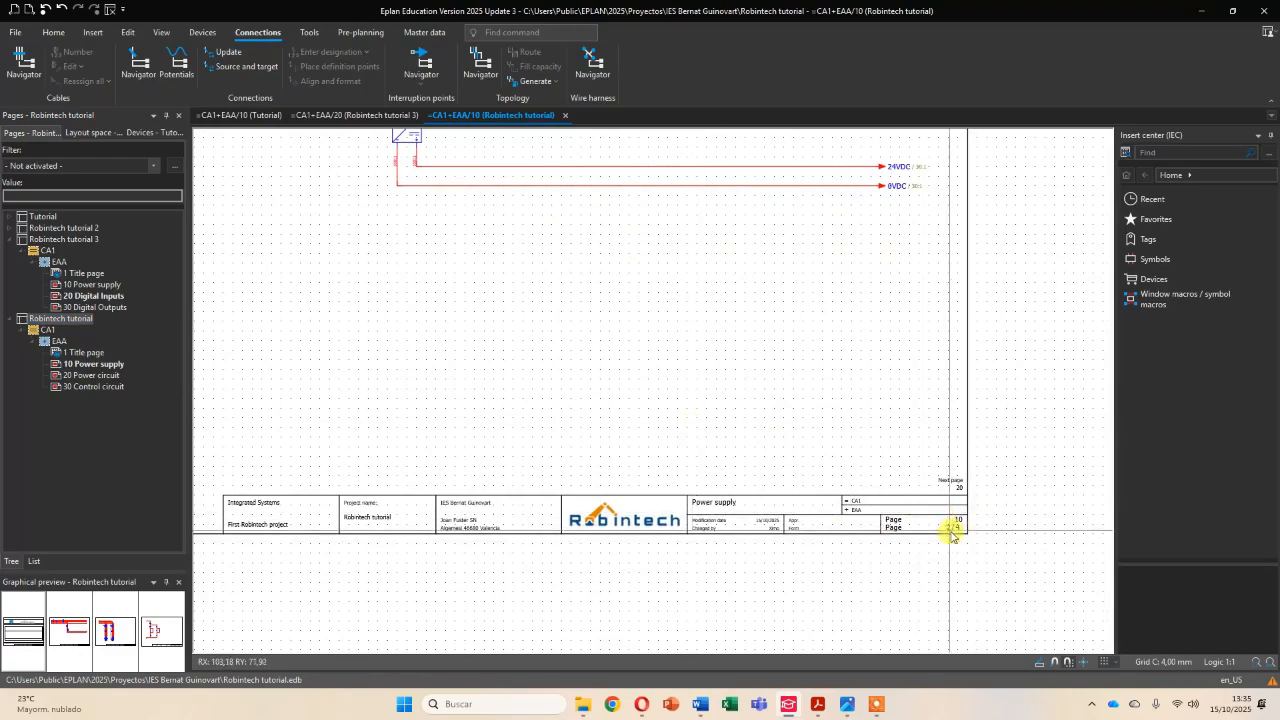
pyautogui.scroll(2, 955, 525)
pyautogui.scroll(-3, 914, 457)
pyautogui.scroll(5, 663, 400)
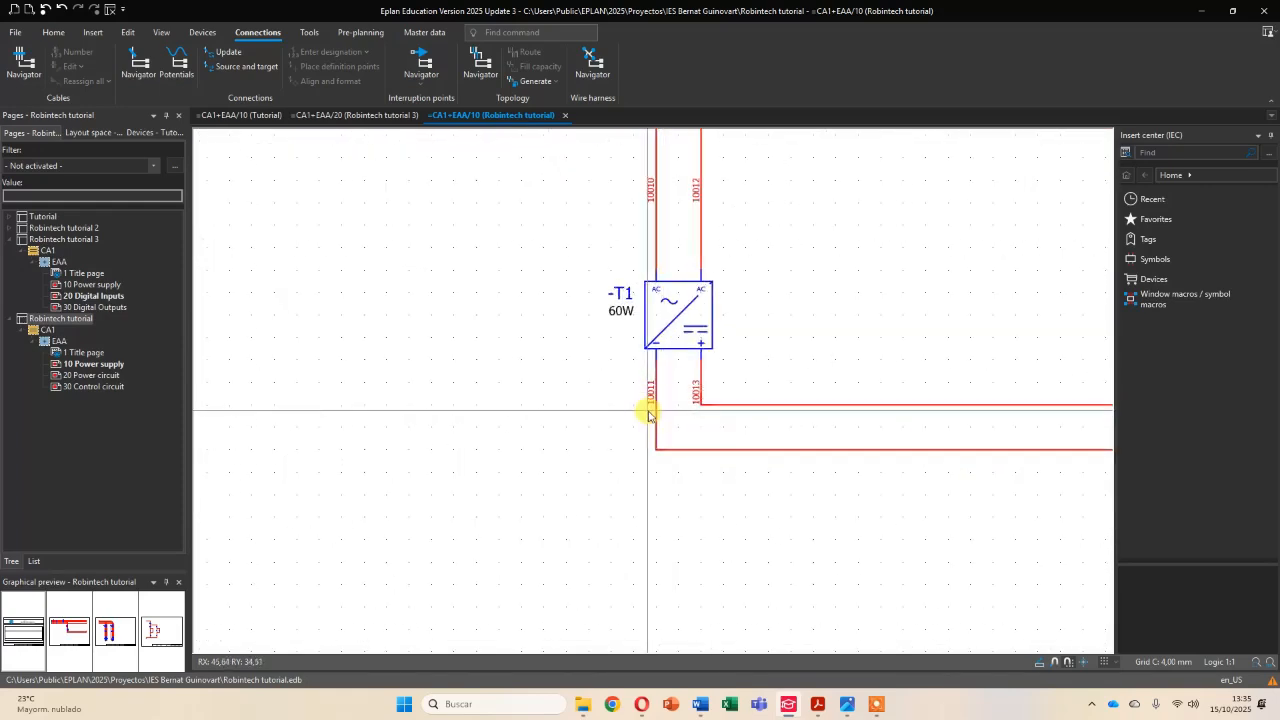
pyautogui.scroll(-2, 665, 289)
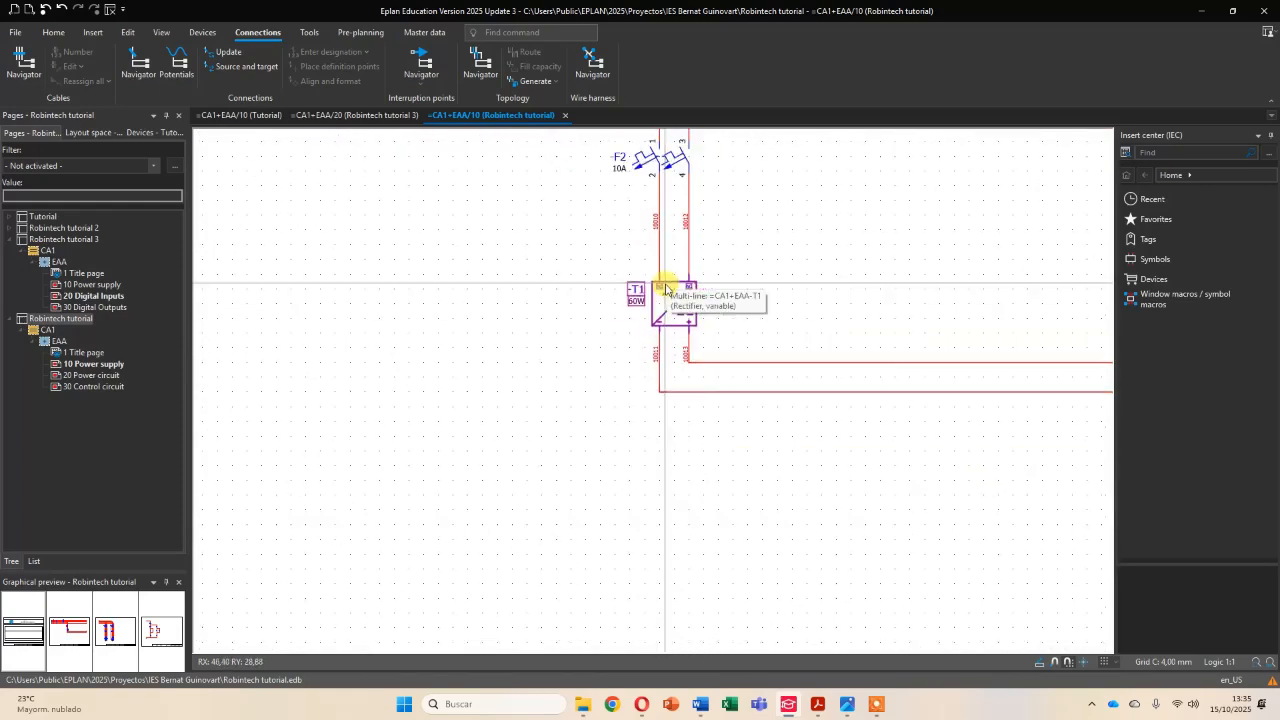
# - Open page 30 Control circuit and examine the connection numbers around the Start and Stop contacts
pyautogui.click(100, 387)
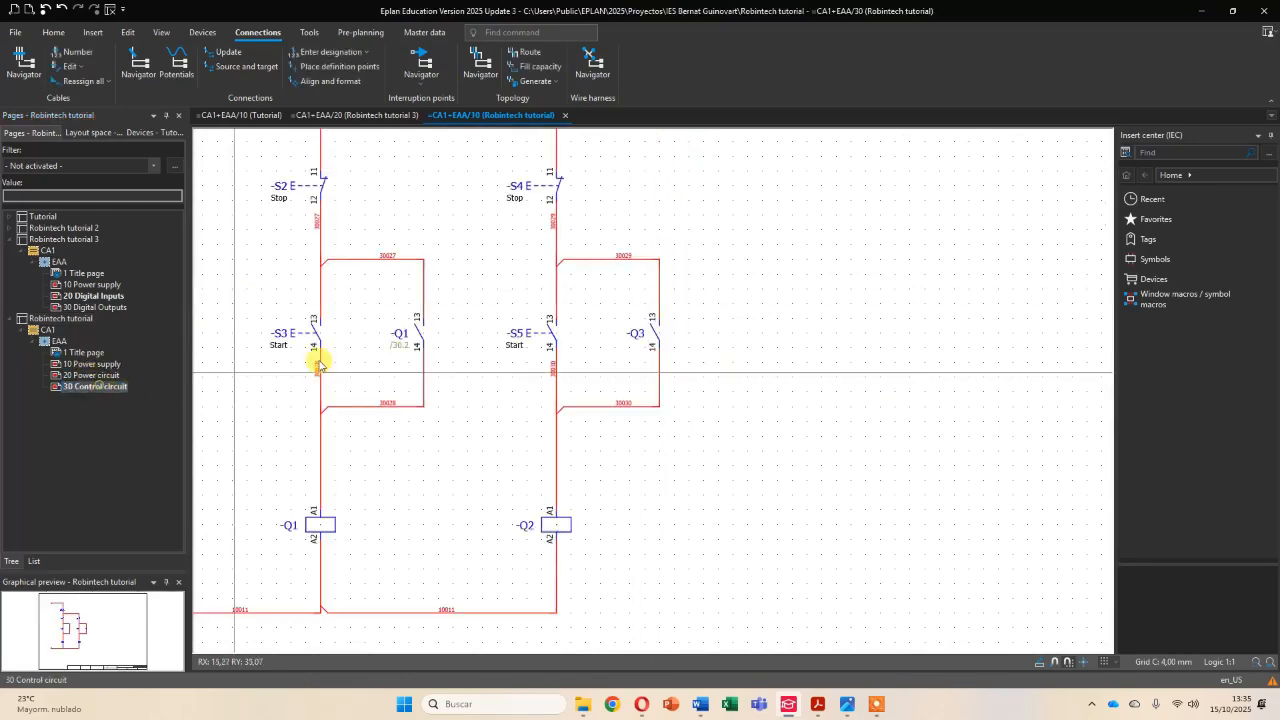
pyautogui.scroll(3, 398, 362)
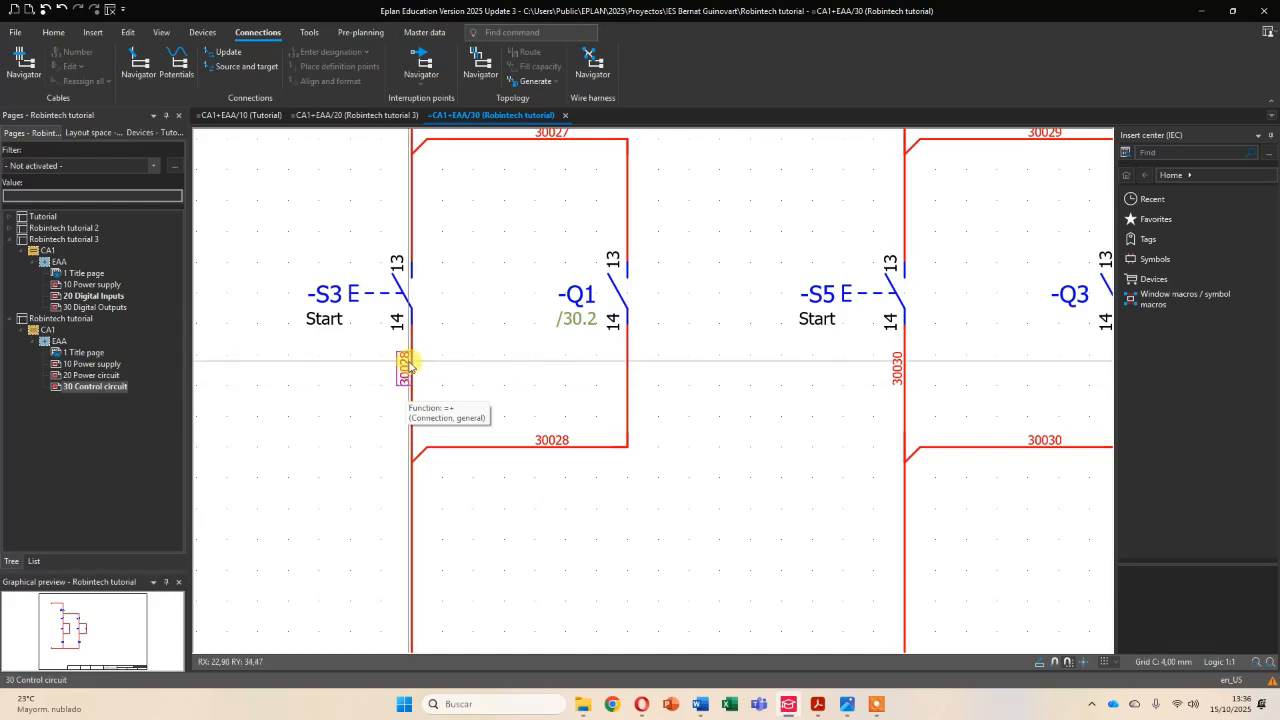
pyautogui.scroll(-3, 523, 406)
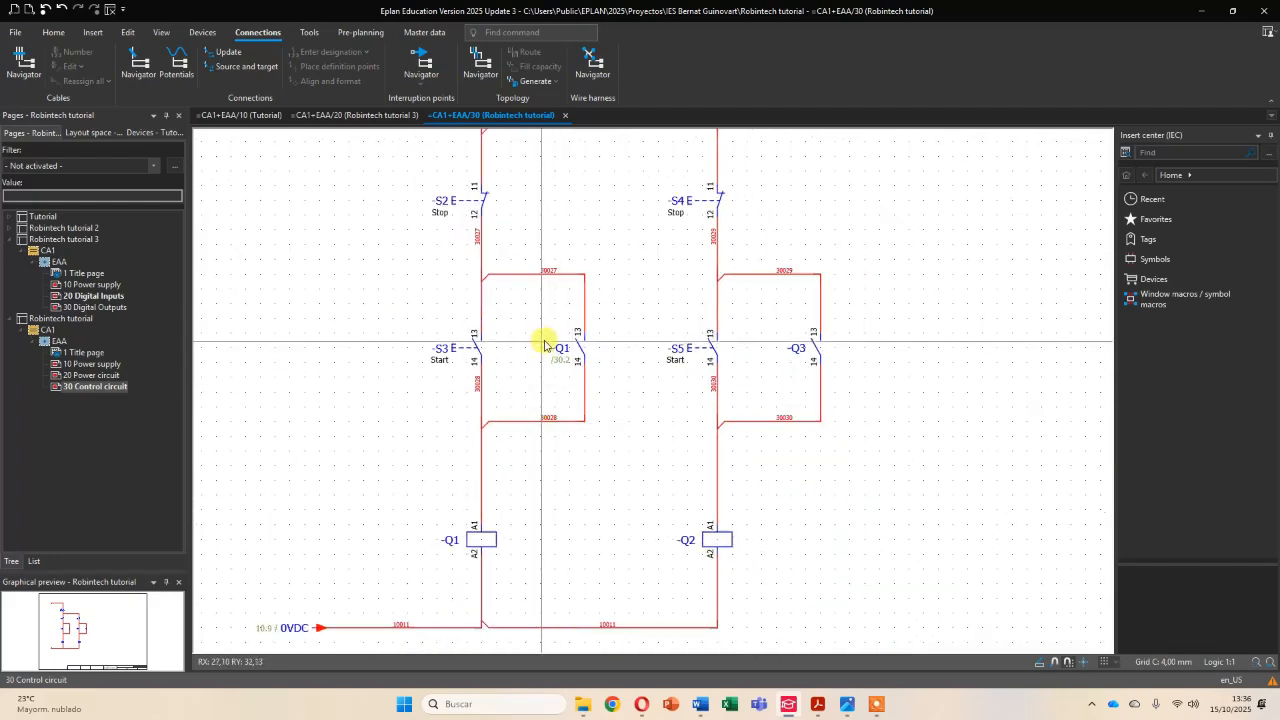
pyautogui.scroll(3, 554, 337)
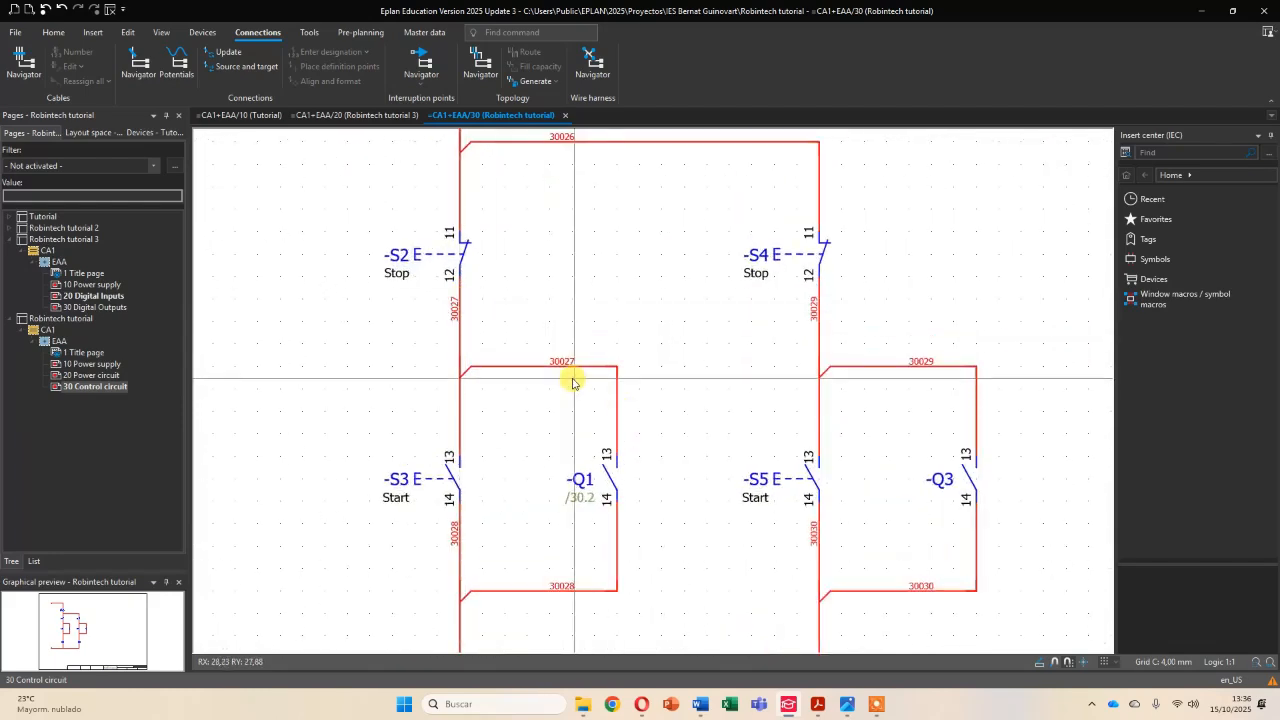
pyautogui.scroll(-2, 660, 408)
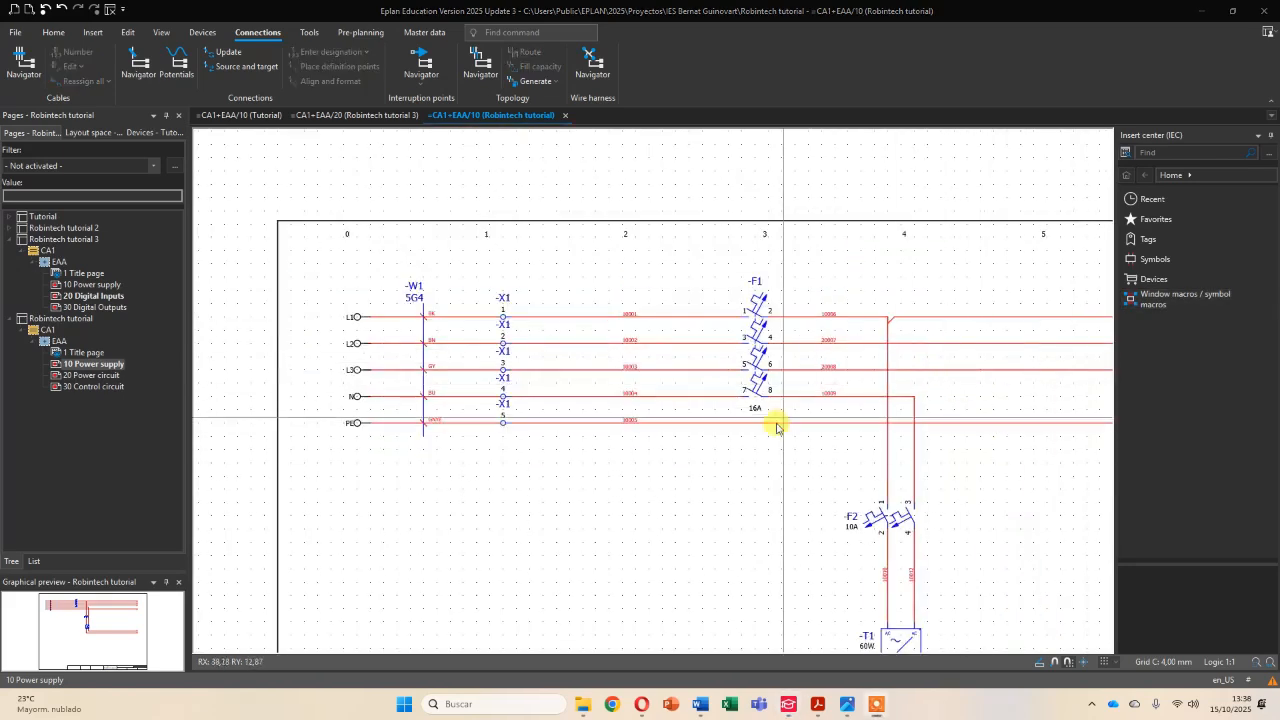
# - Review the connection numbers on page 10 Power supply again, from terminal strip X1 through F1 down to rectifier T1
pyautogui.scroll(3, 670, 384)
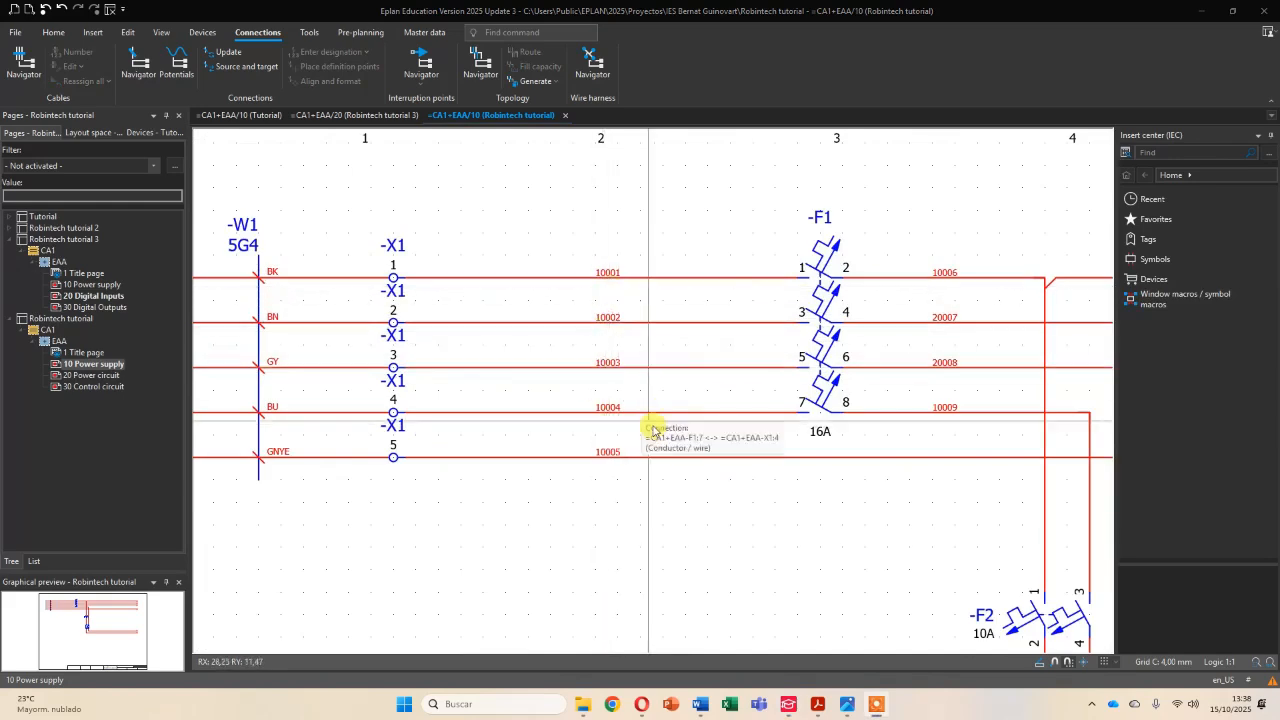
pyautogui.scroll(-3, 646, 409)
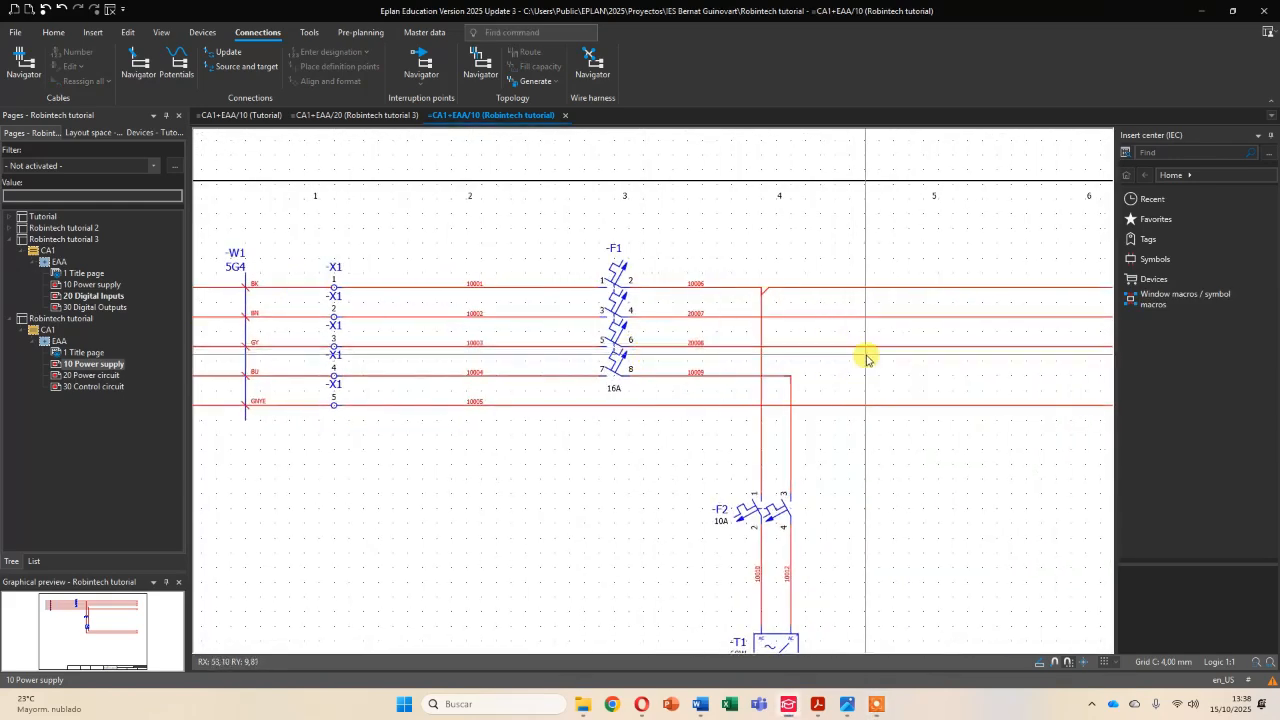
pyautogui.moveTo(864, 356); pyautogui.dragTo(661, 347, button='middle')
pyautogui.scroll(-1, 653, 413)
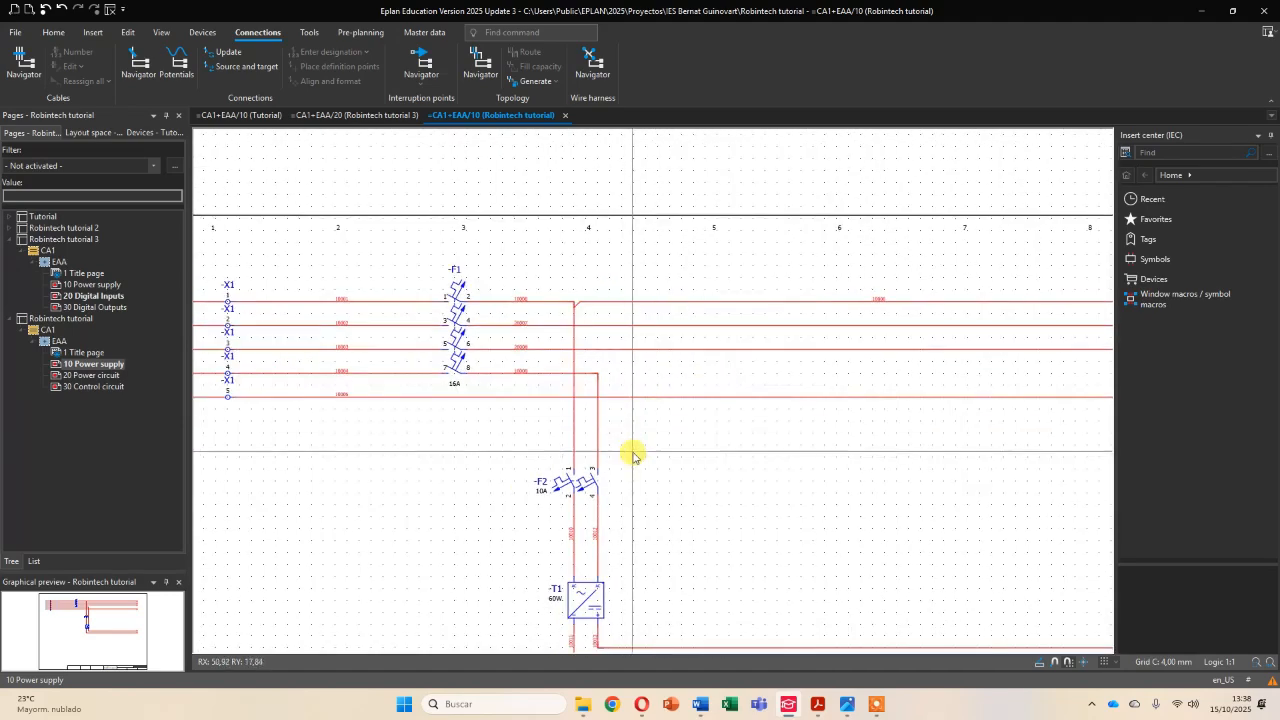
pyautogui.moveTo(629, 451); pyautogui.dragTo(674, 286, button='middle')
pyautogui.scroll(1, 640, 496)
pyautogui.scroll(1, 638, 500)
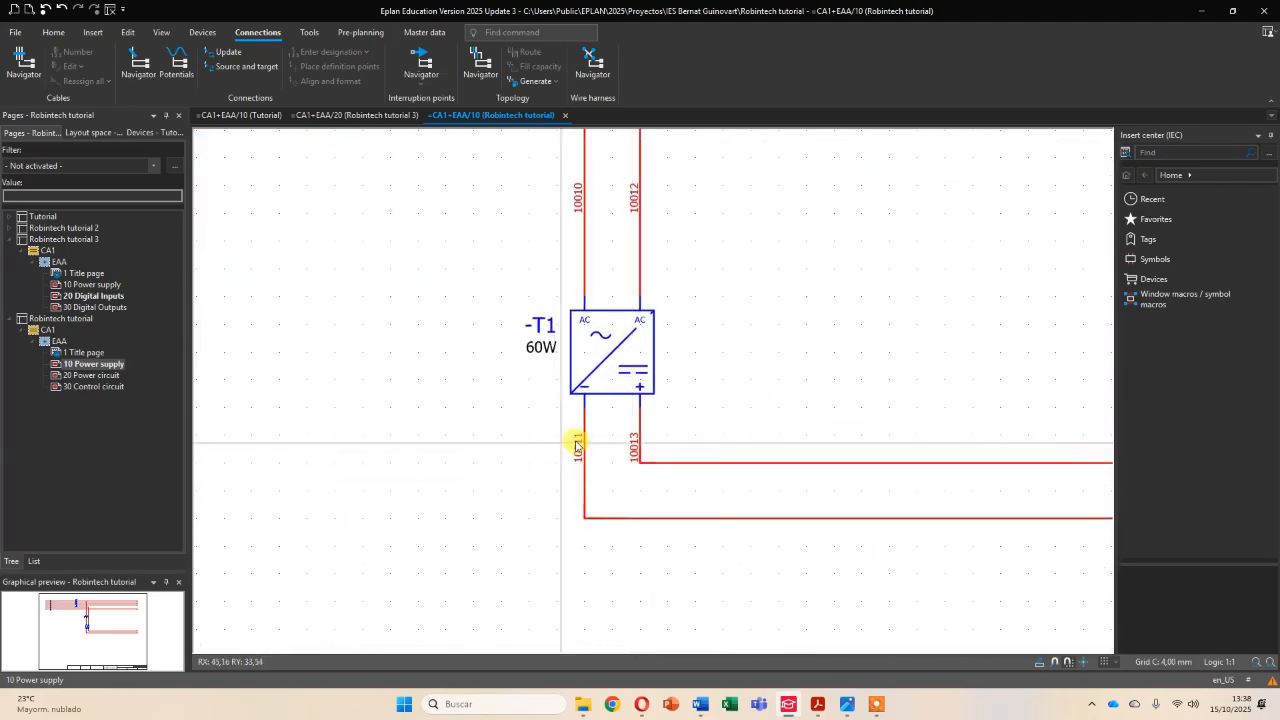
pyautogui.scroll(-3, 706, 363)
pyautogui.scroll(-2, 666, 471)
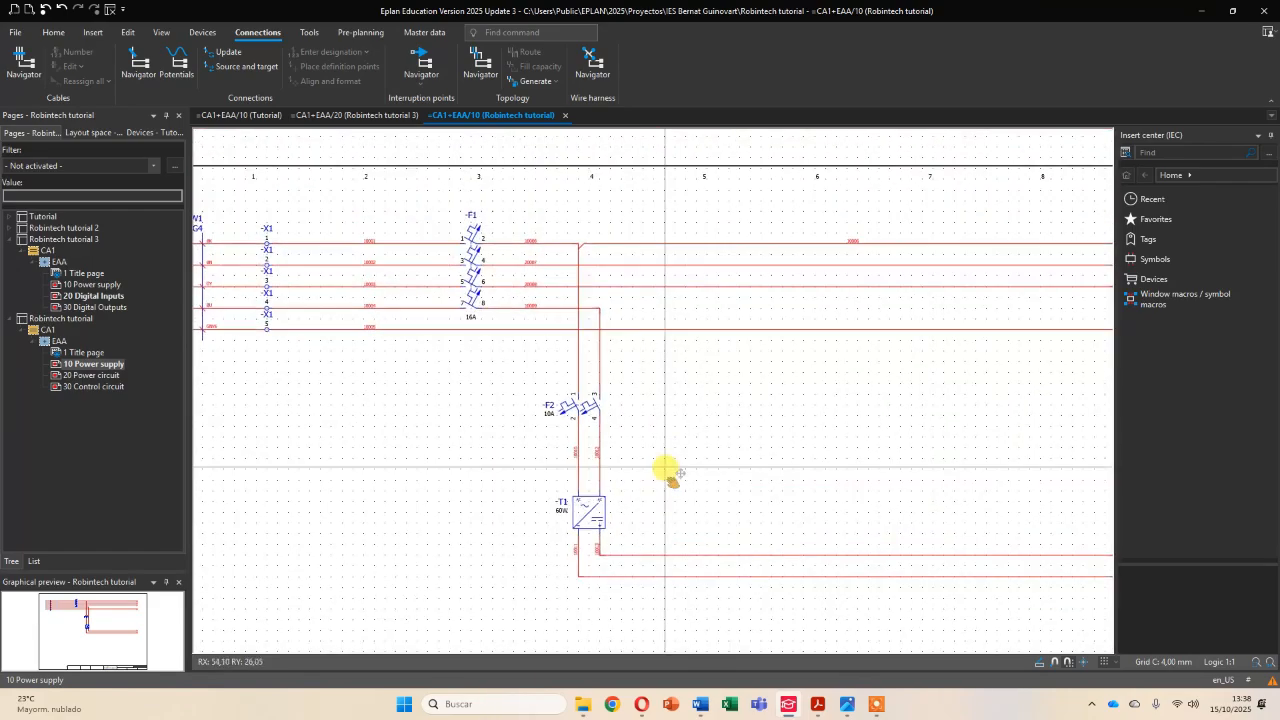
pyautogui.moveTo(714, 431)
pyautogui.mouseDown(button='middle')
pyautogui.moveTo(755, 357)
pyautogui.moveTo(706, 354)
pyautogui.mouseUp(button='middle')
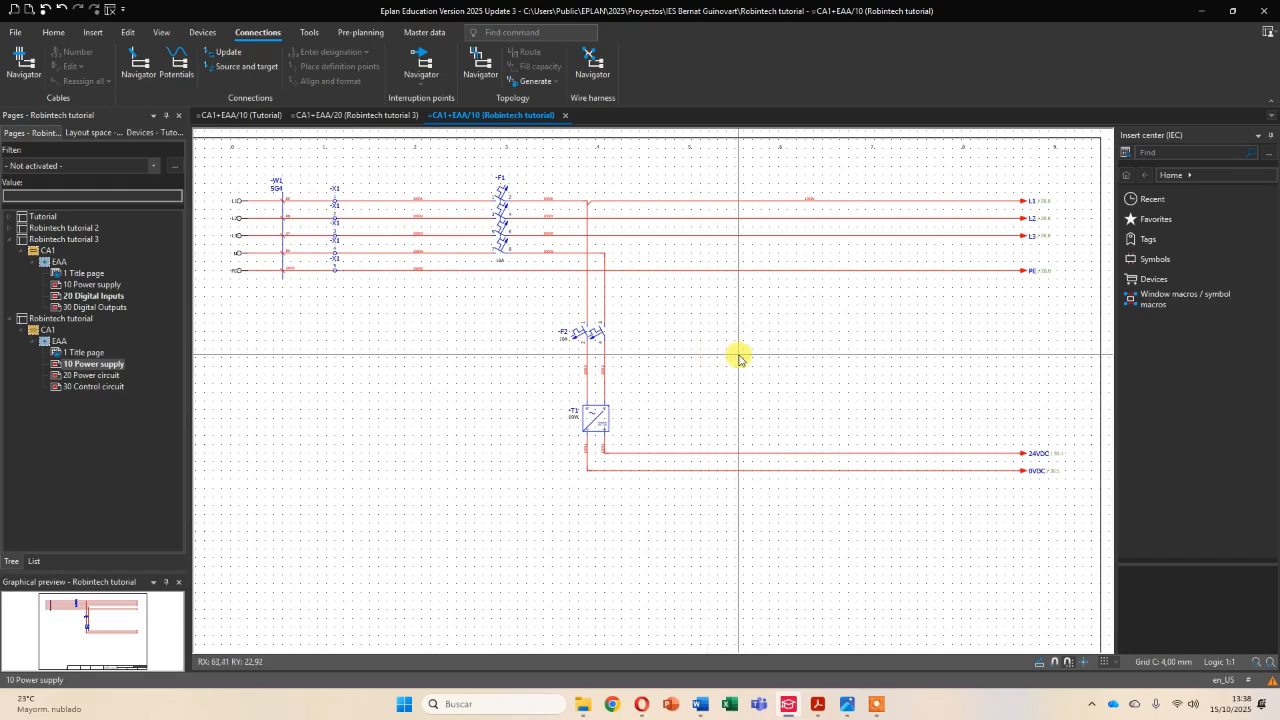